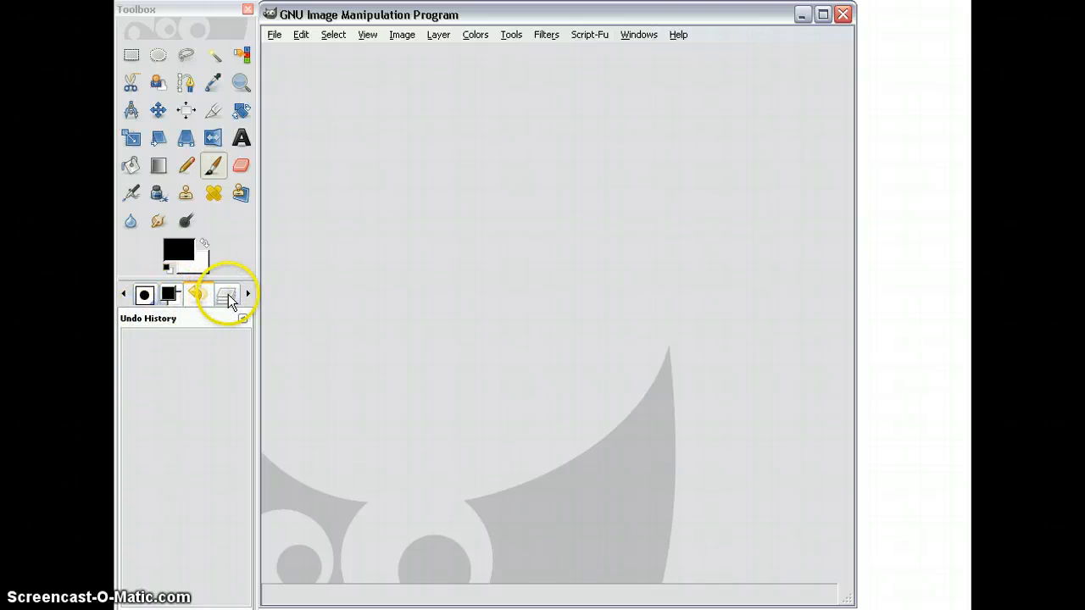
# Step: Look through the Layers, Undo History, FG/BG Color and Brushes dialogs docked below the toolbox
pyautogui.click(228, 295)
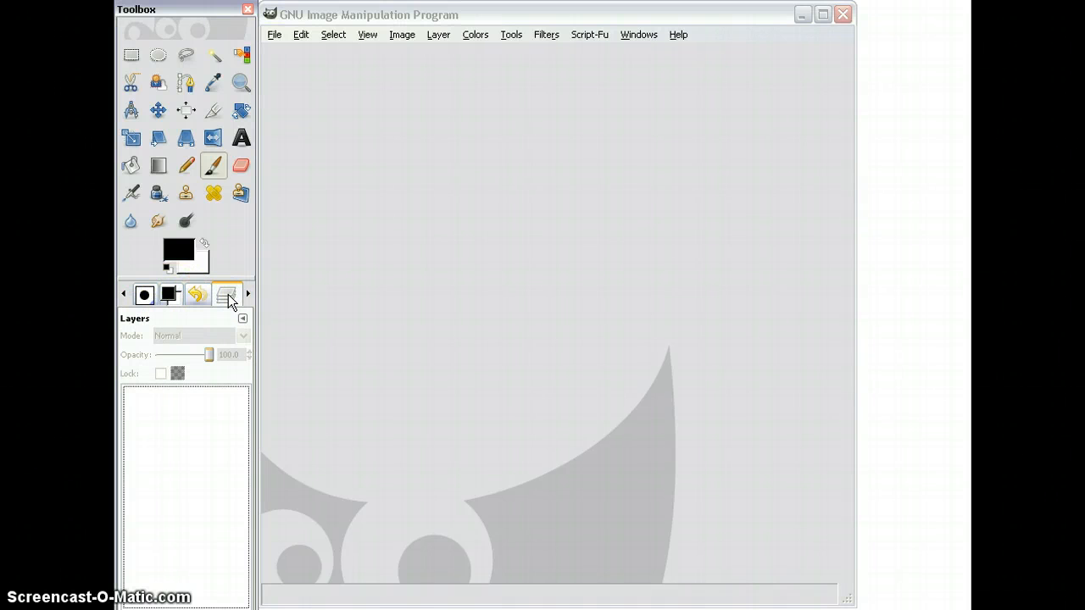
pyautogui.click(204, 295)
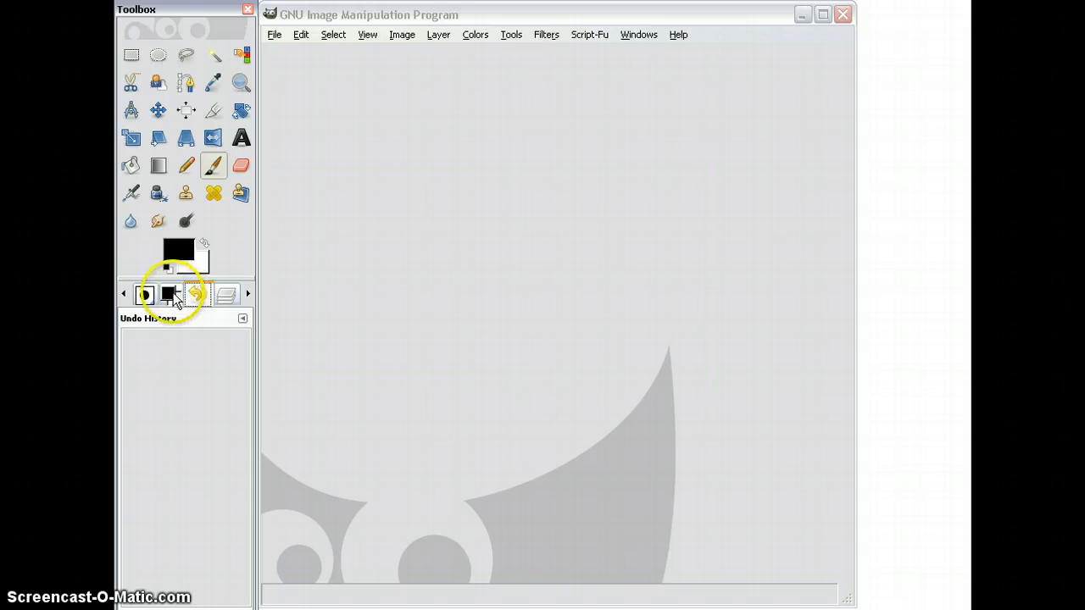
pyautogui.click(169, 295)
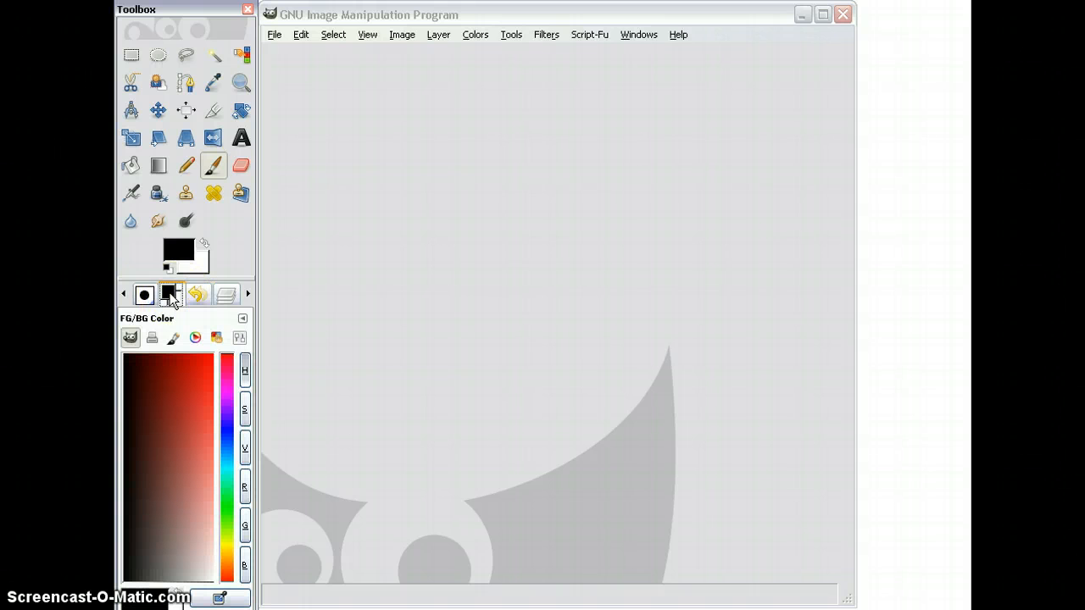
pyautogui.click(144, 295)
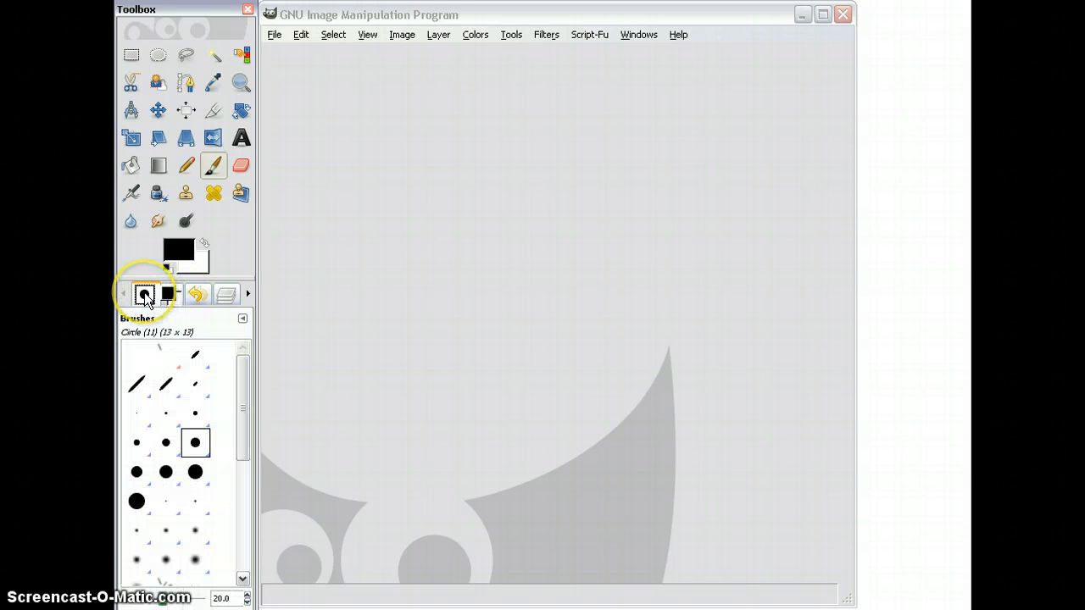
# Step: Remove the Layers dialog from the dock below the toolbox
pyautogui.click(228, 293)
pyautogui.moveTo(216, 320); pyautogui.dragTo(149, 337)
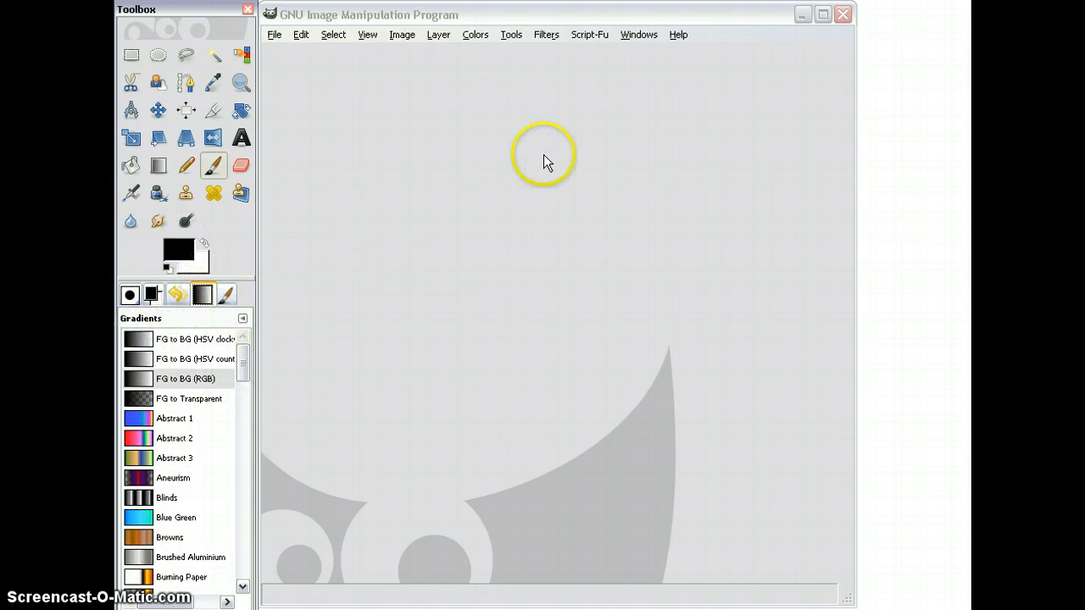
# Step: Reopen the Layers dialog and dock it below the toolbox, next to Undo History
pyautogui.click(640, 36)
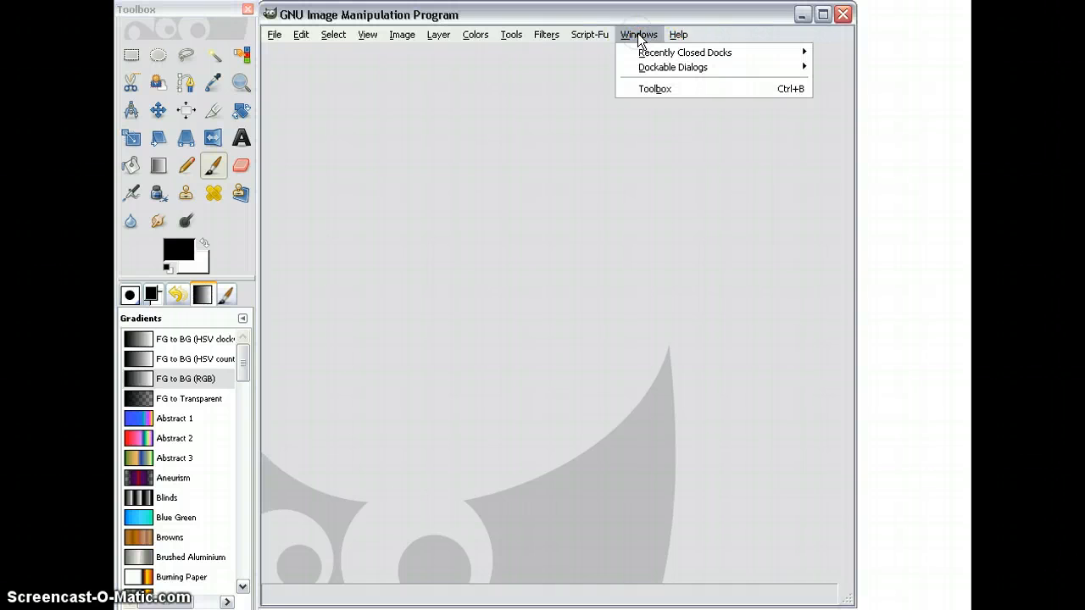
pyautogui.moveTo(641, 67)
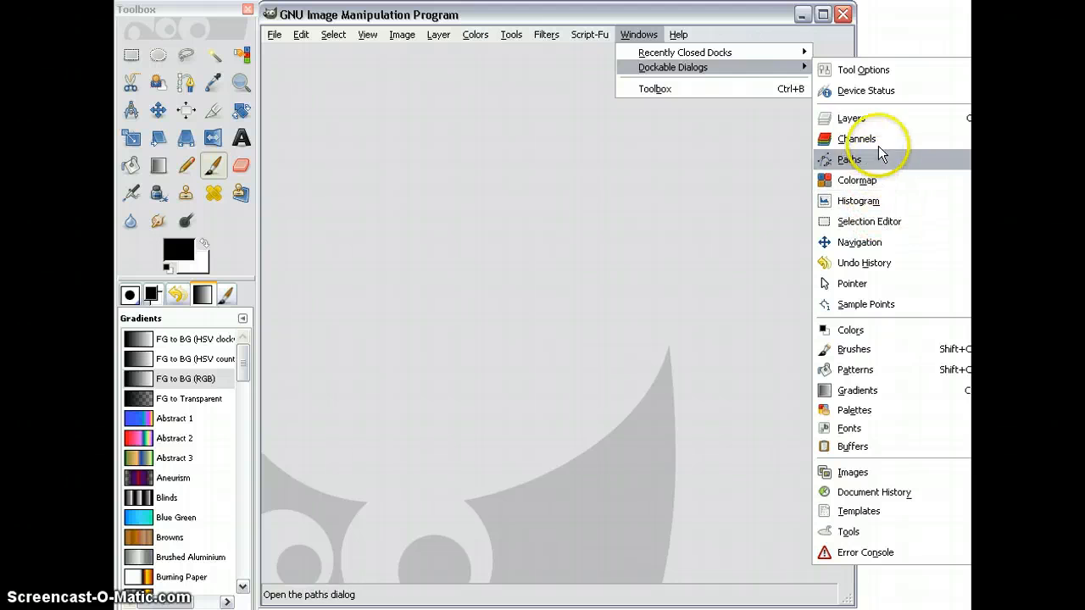
pyautogui.click(869, 118)
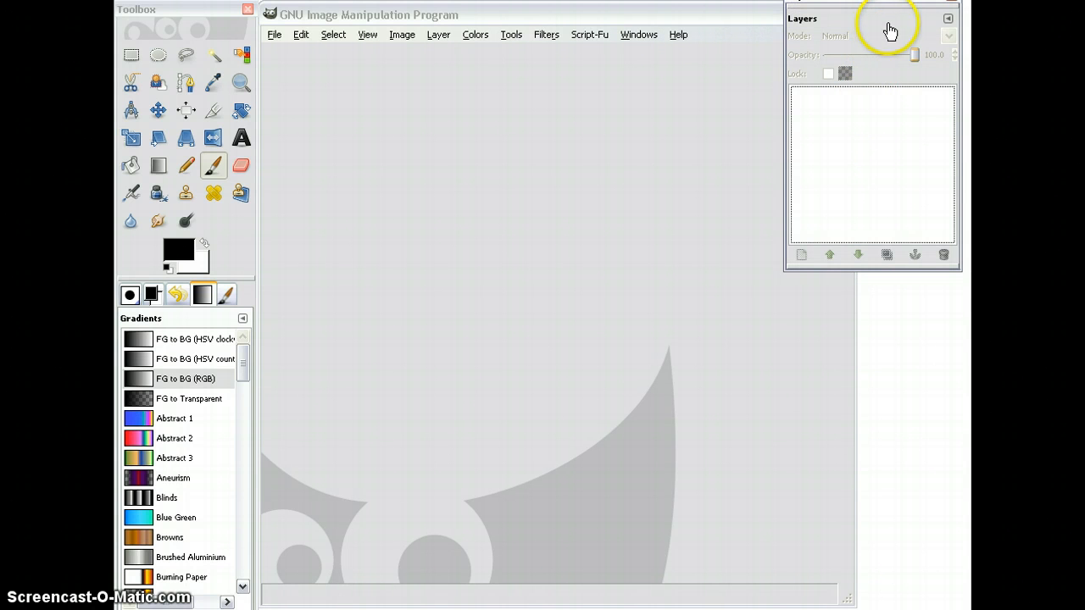
pyautogui.click(881, 33)
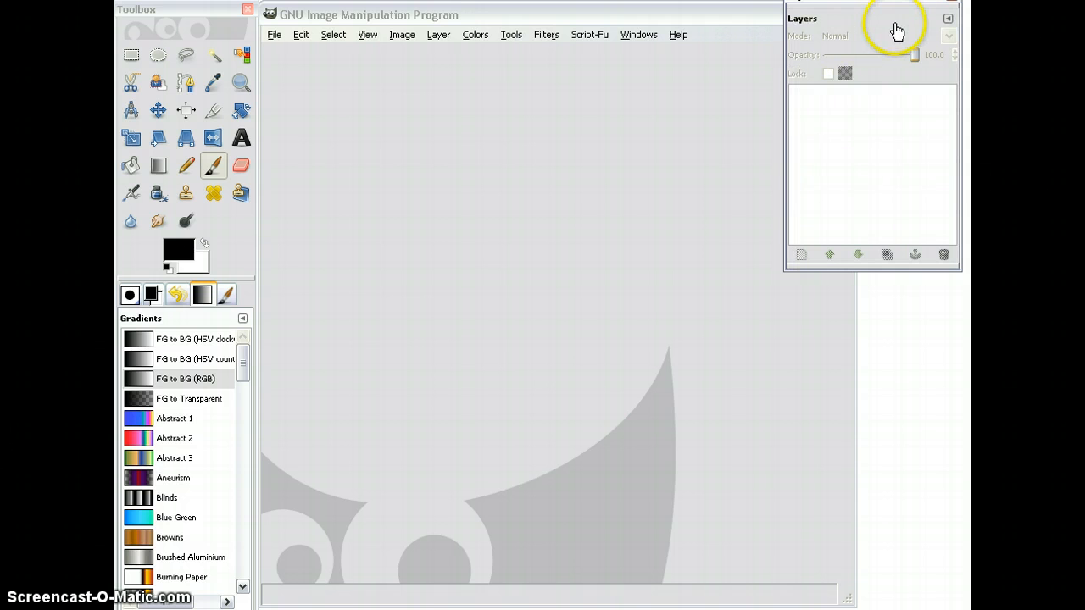
pyautogui.moveTo(896, 31); pyautogui.dragTo(206, 295)
pyautogui.click(227, 295)
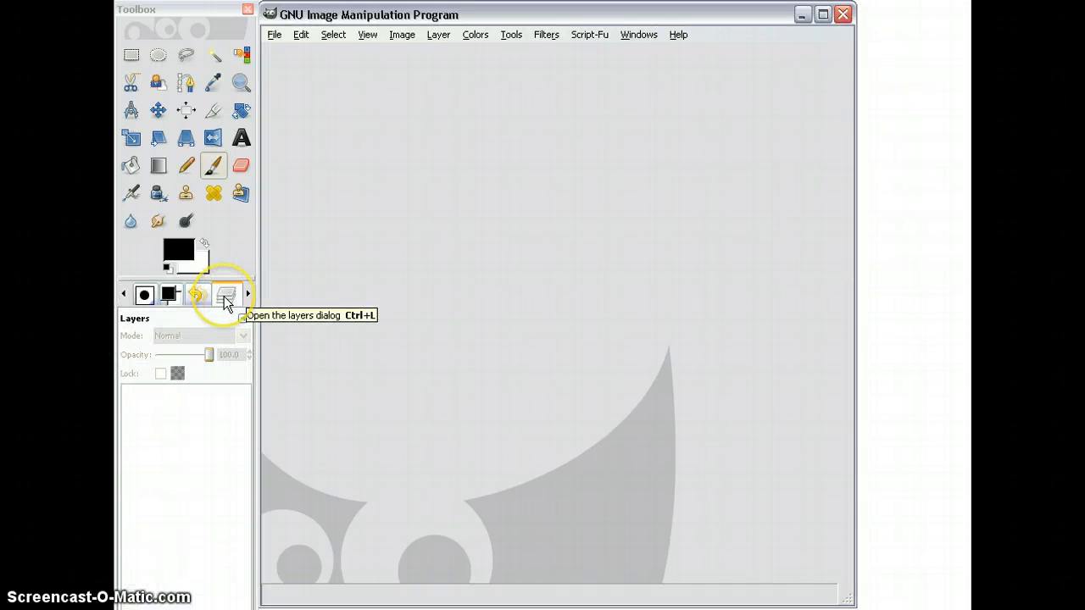
# Step: Show the Undo History dialog in the toolbox dock after viewing the FG/BG Color dialog
pyautogui.click(226, 297)
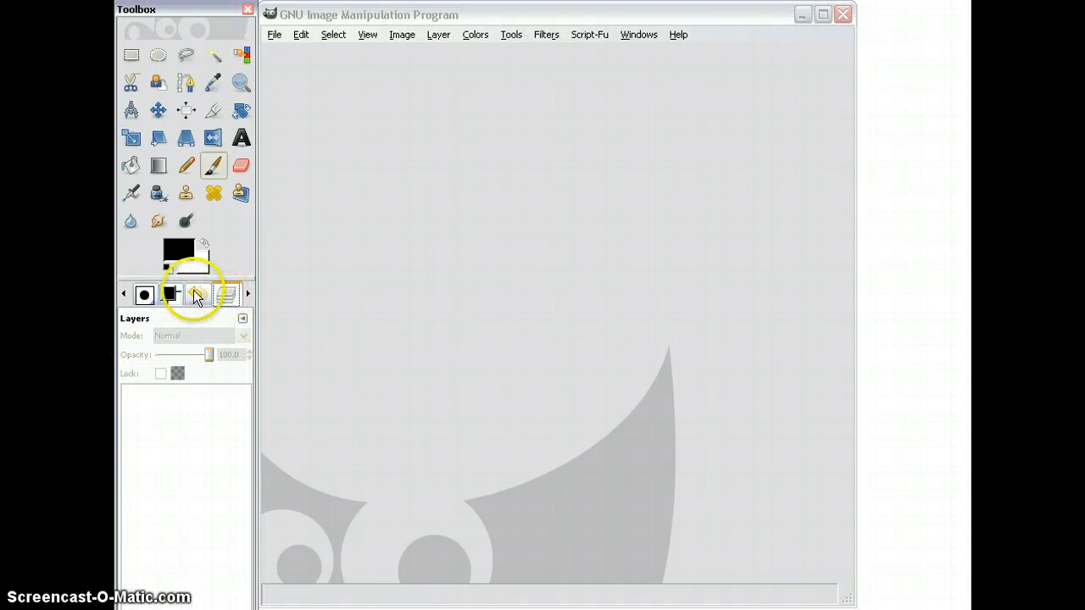
pyautogui.click(168, 295)
pyautogui.click(197, 295)
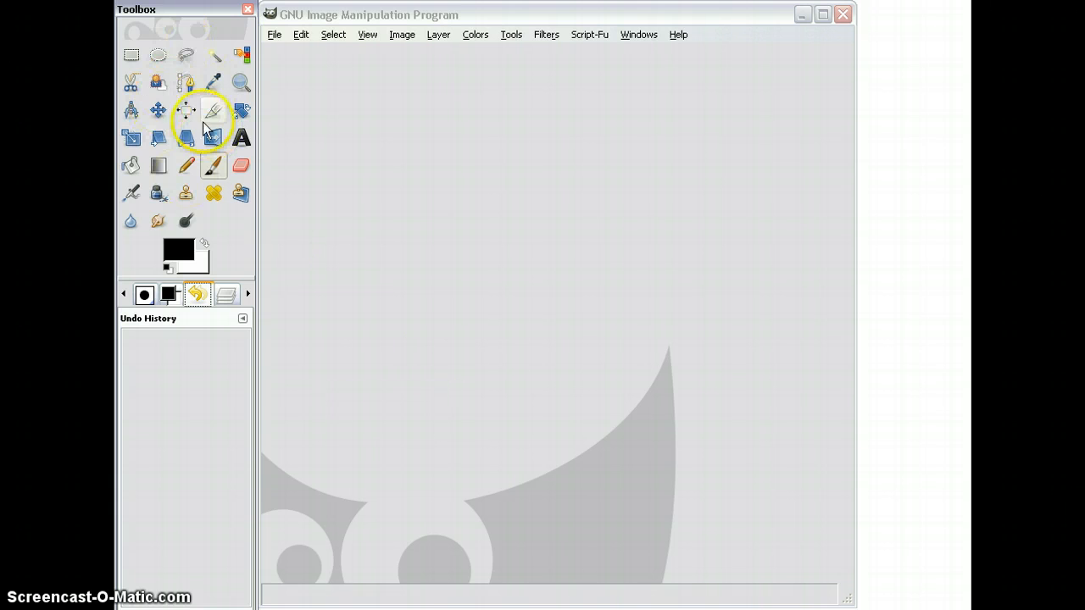
pyautogui.click(639, 35)
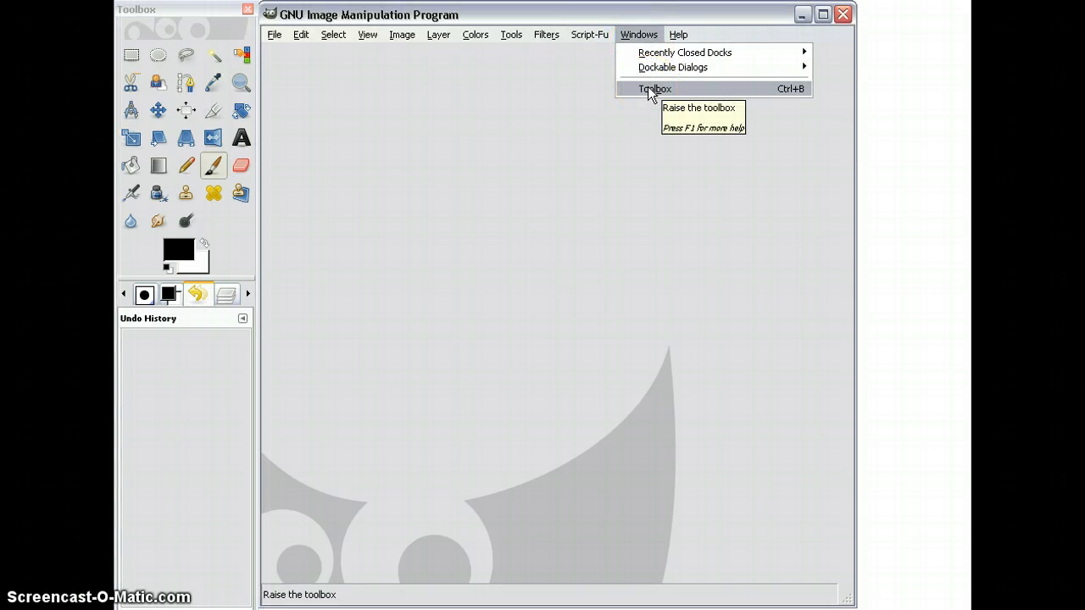
pyautogui.moveTo(668, 55)
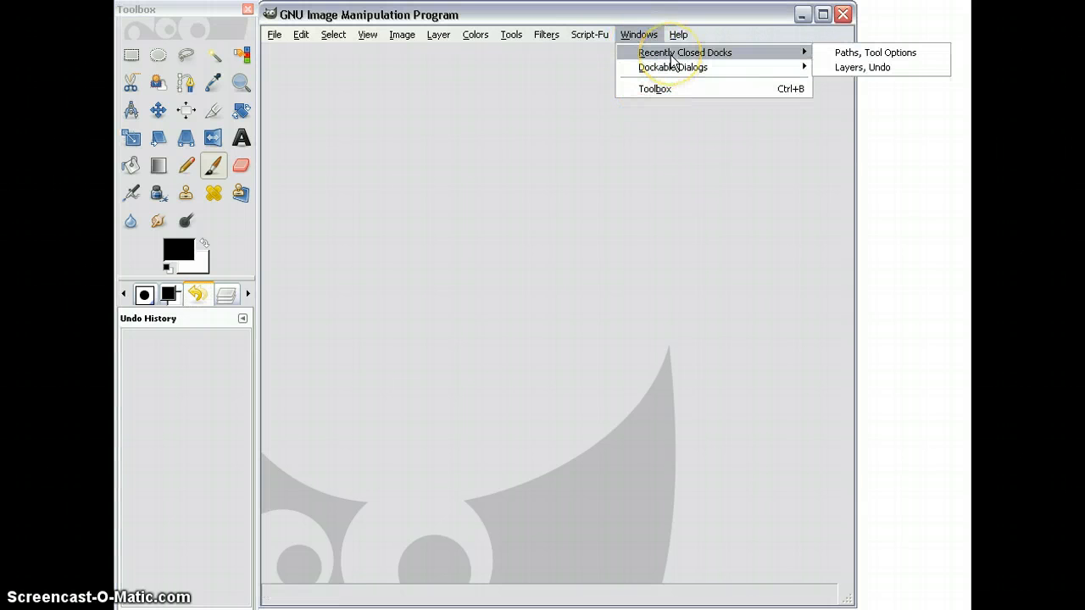
pyautogui.moveTo(662, 75)
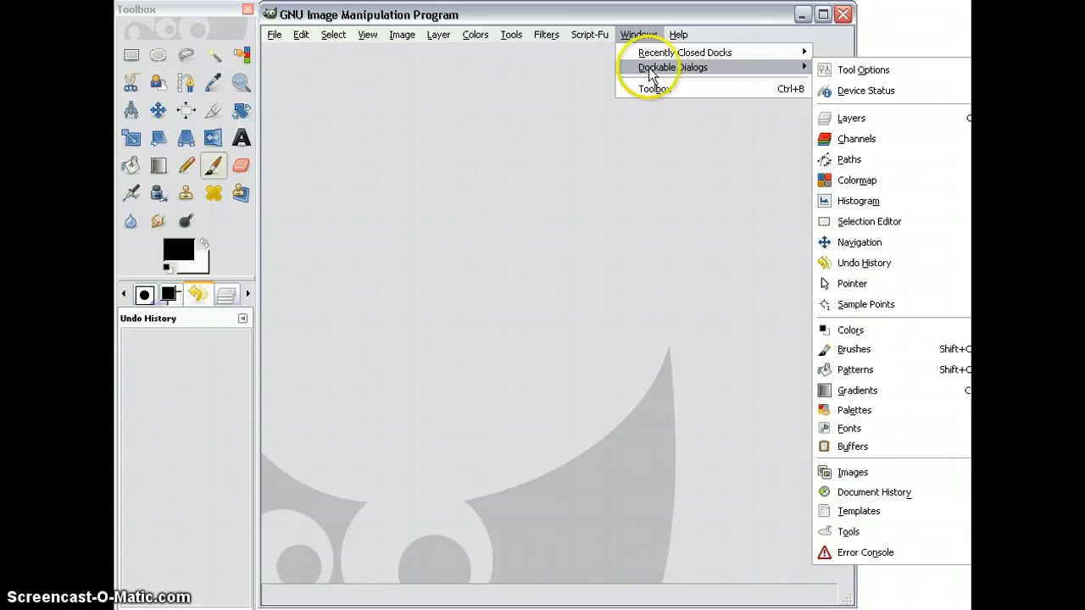
pyautogui.click(580, 69)
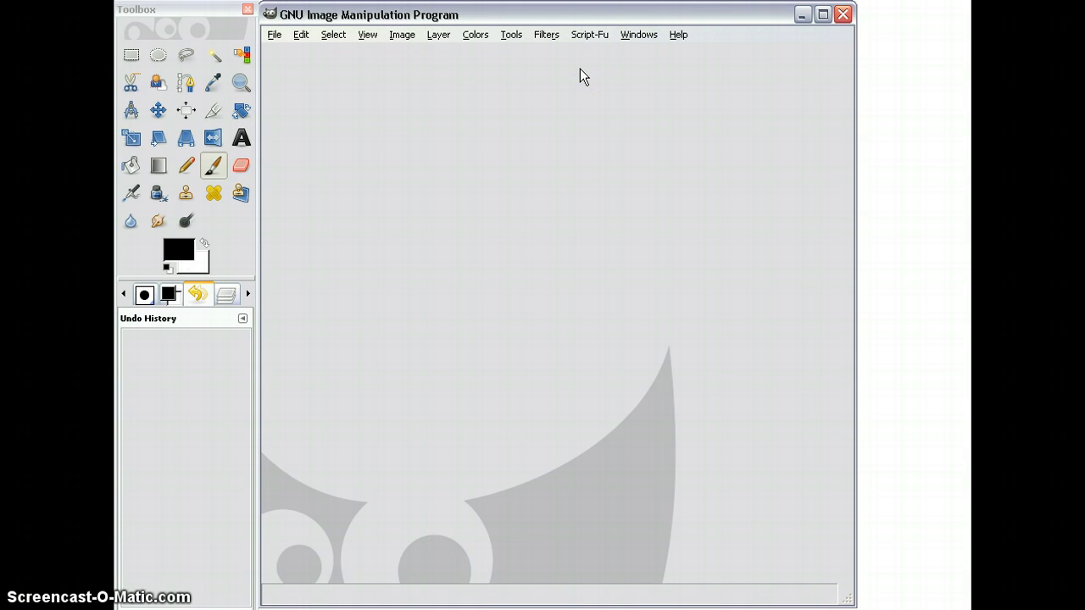
# Step: Start opening an image and browse the Blaines Pictures folder on the removable disk down to the end of its file list
pyautogui.click(275, 35)
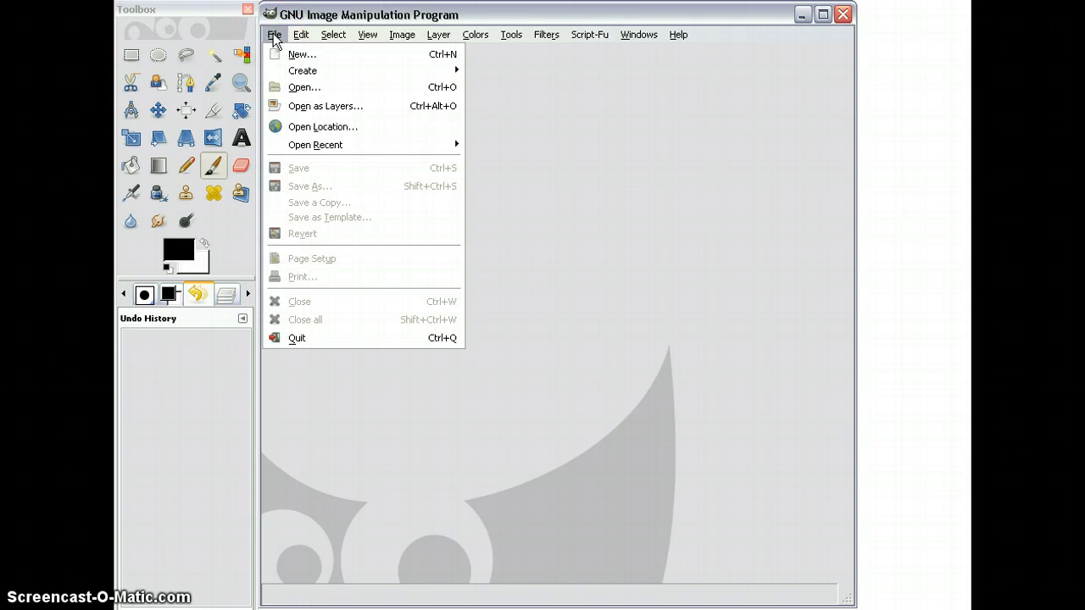
pyautogui.click(301, 88)
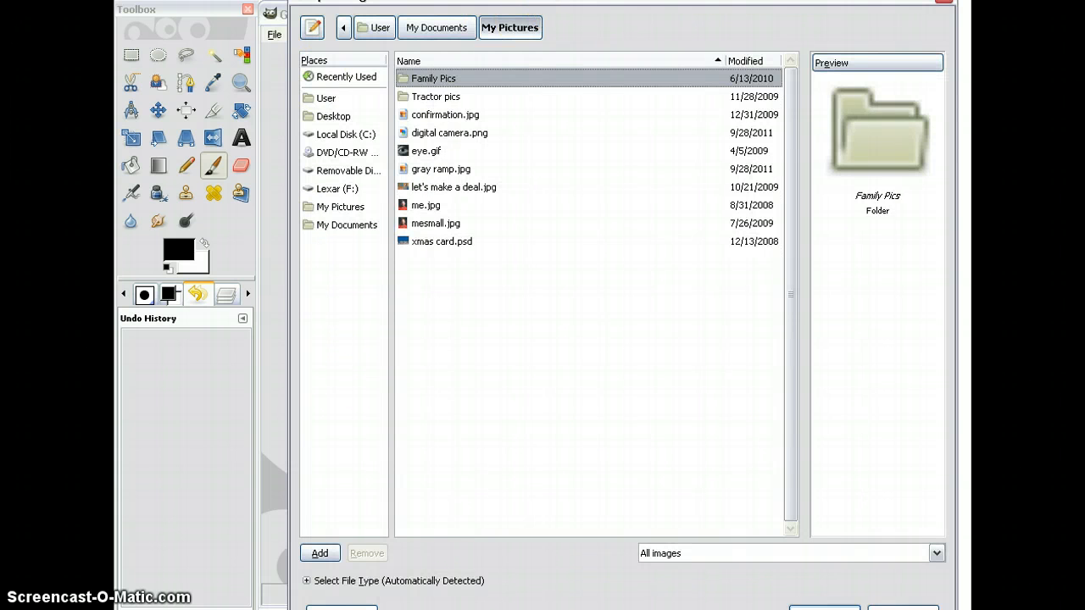
pyautogui.moveTo(539, 5); pyautogui.dragTo(542, 17)
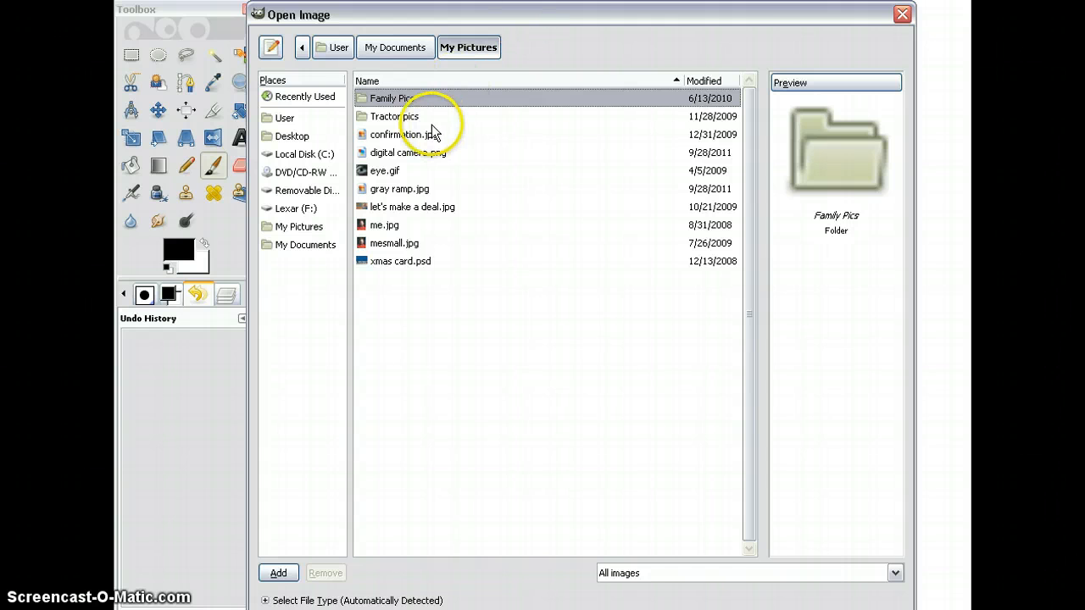
pyautogui.click(301, 194)
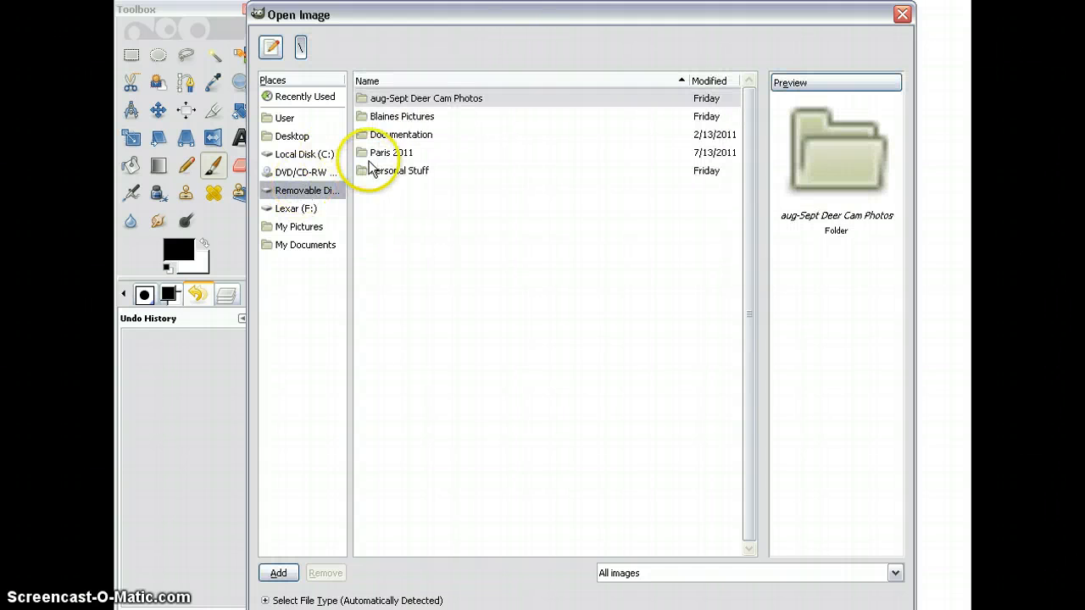
pyautogui.doubleClick(388, 116)
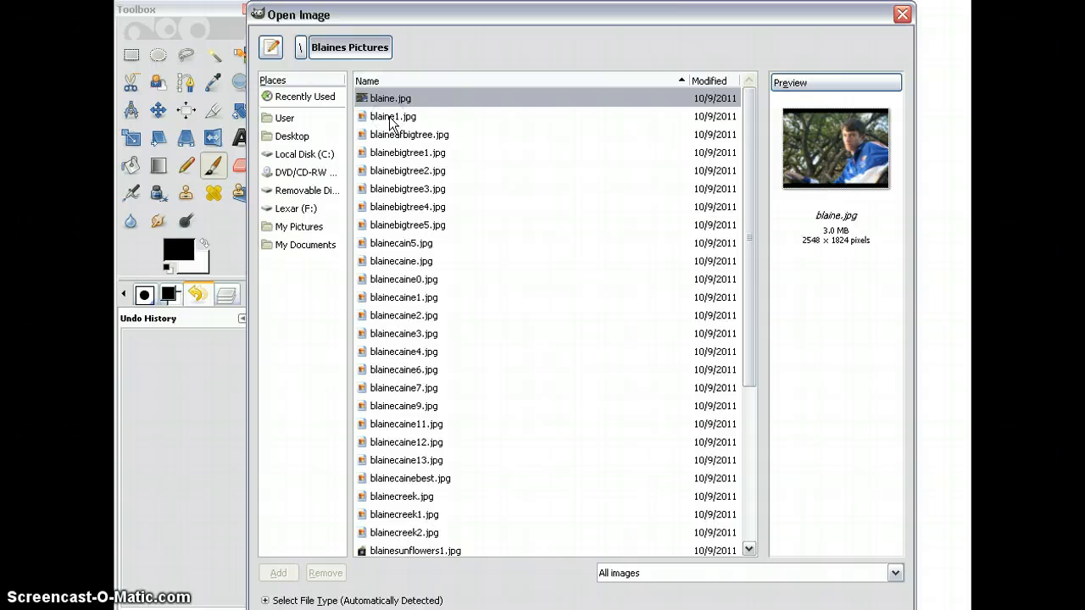
pyautogui.moveTo(747, 282); pyautogui.dragTo(751, 484)
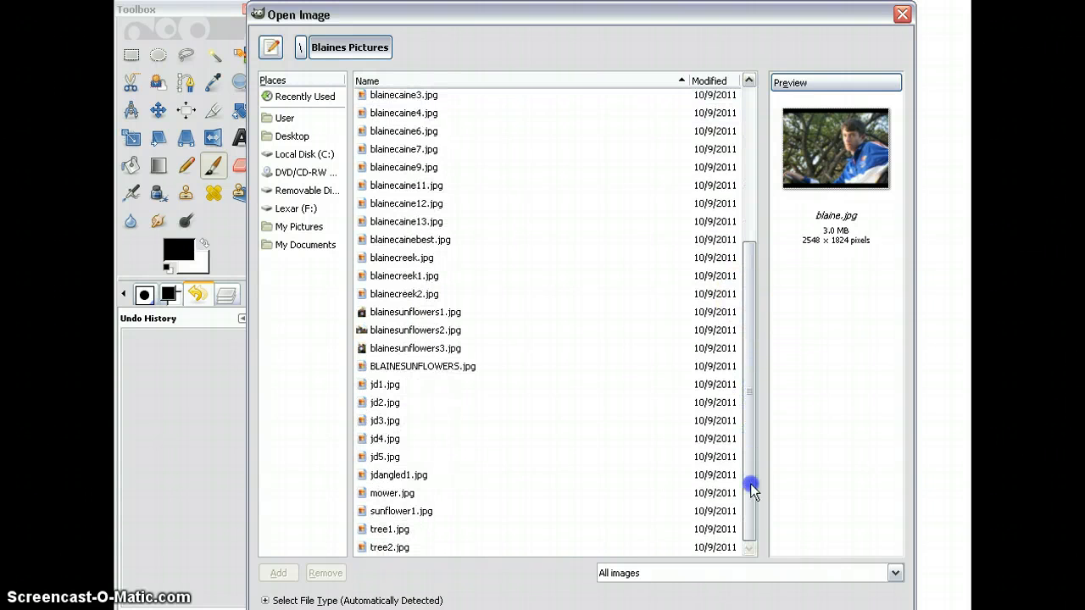
# Step: Open blainesunflowers1.jpg and keep its existing orientation
pyautogui.click(394, 313)
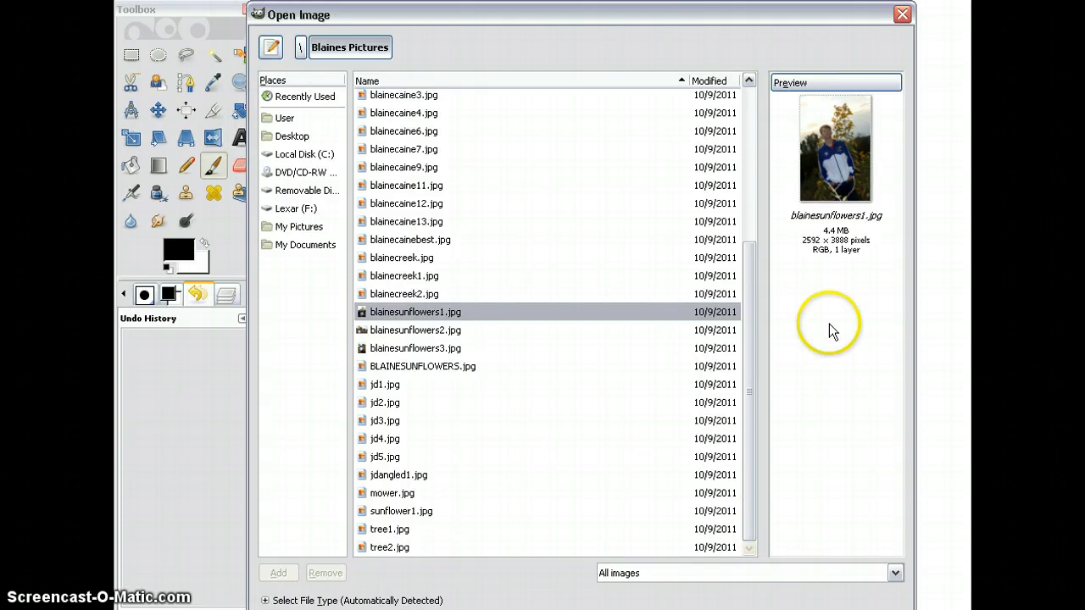
pyautogui.click(721, 15)
pyautogui.moveTo(721, 15); pyautogui.dragTo(680, 0)
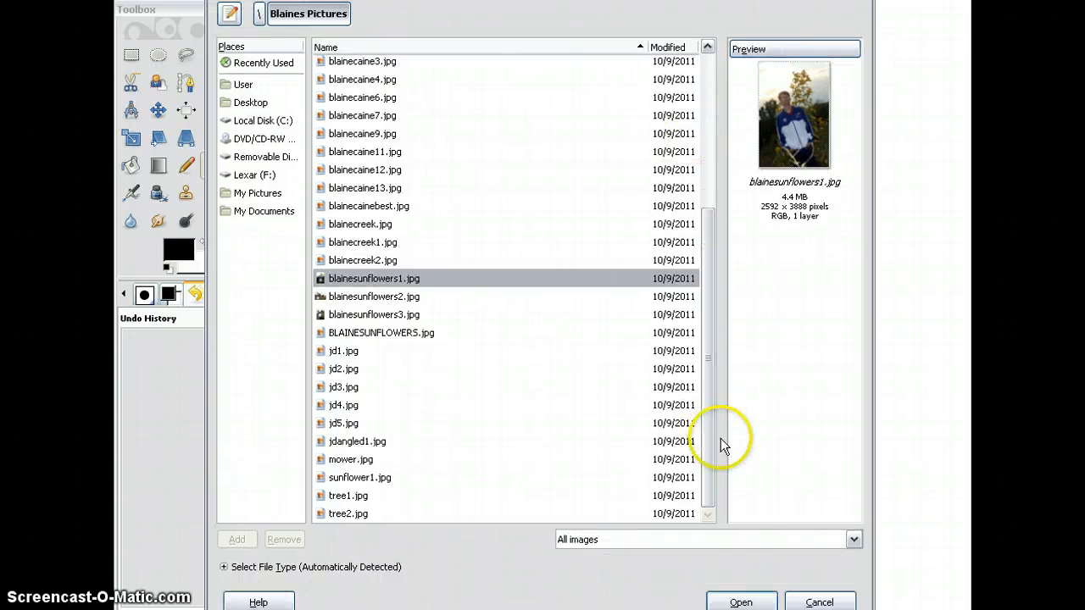
pyautogui.click(746, 602)
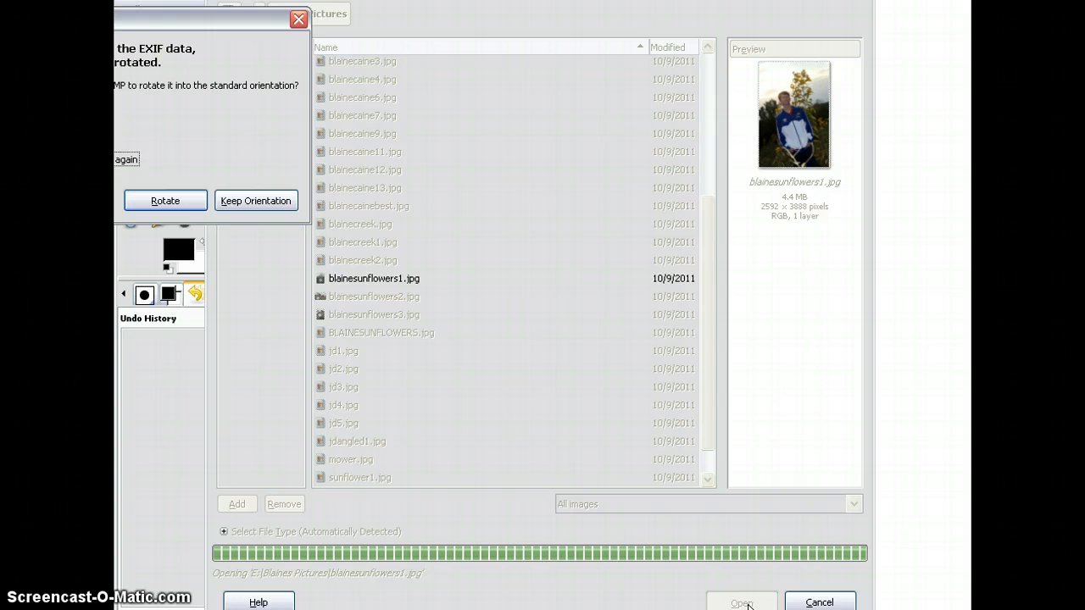
pyautogui.moveTo(94, 19); pyautogui.dragTo(288, 53)
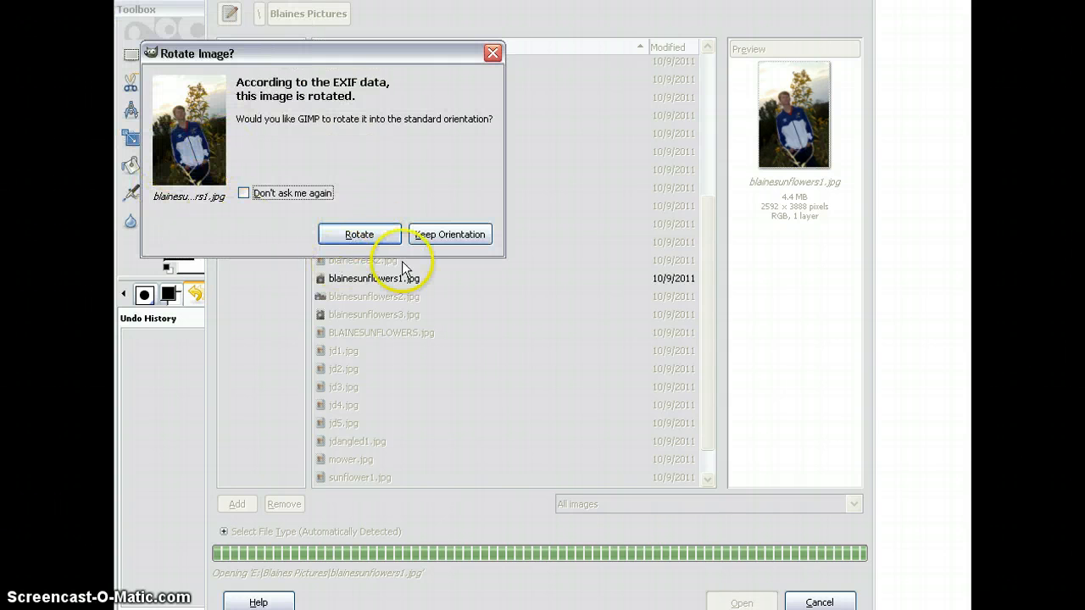
pyautogui.click(452, 237)
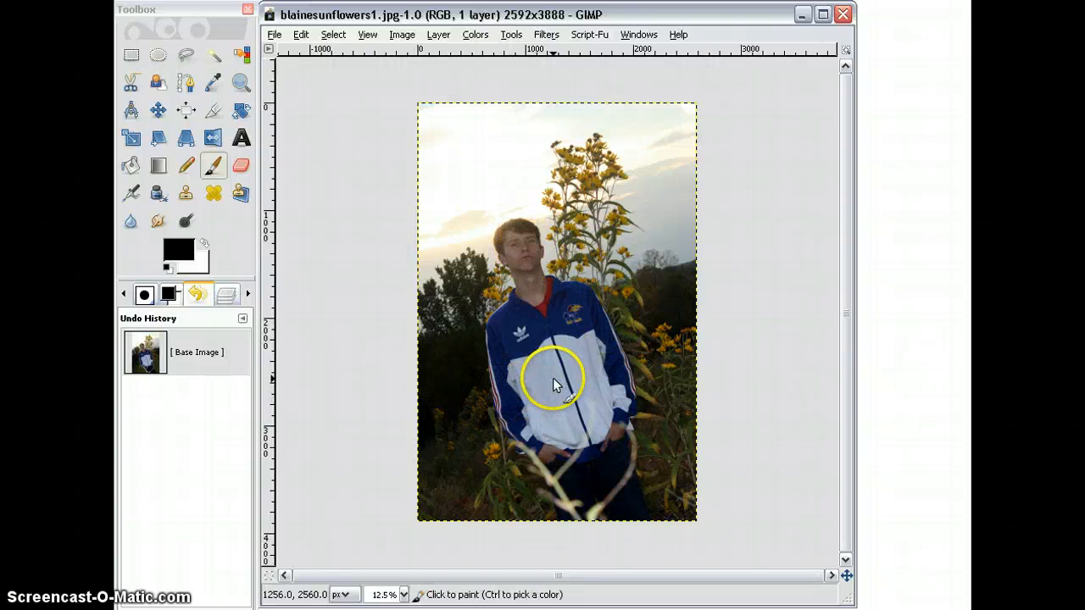
# Step: Apply a Brightness-Contrast adjustment to the photo with brightness 57 and contrast 53
pyautogui.click(240, 84)
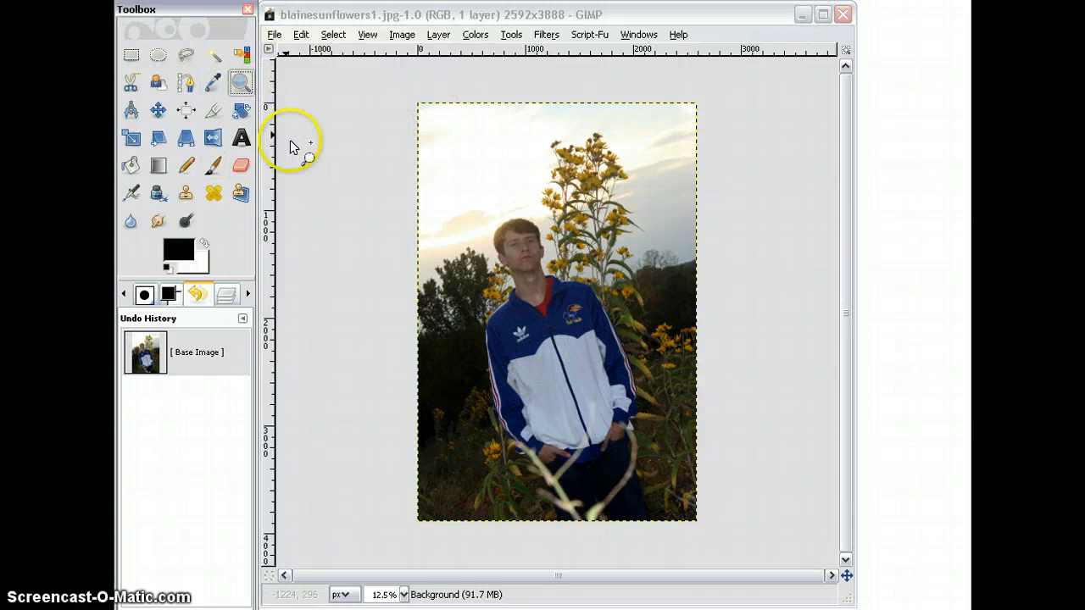
pyautogui.click(573, 346)
pyautogui.click(573, 346)
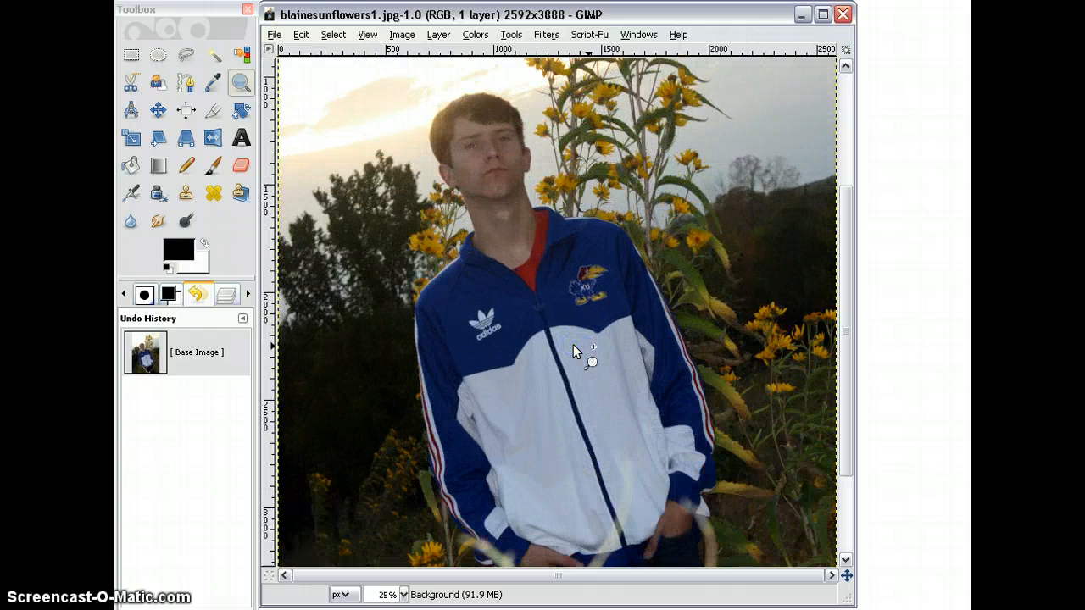
pyautogui.click(573, 346)
pyautogui.click(573, 347)
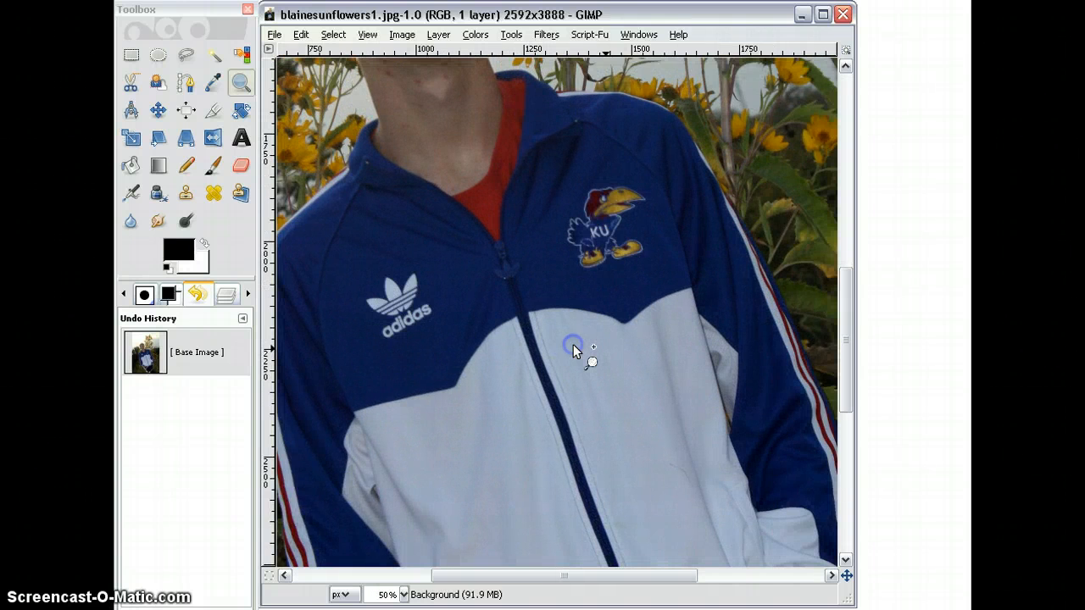
pyautogui.click(573, 344)
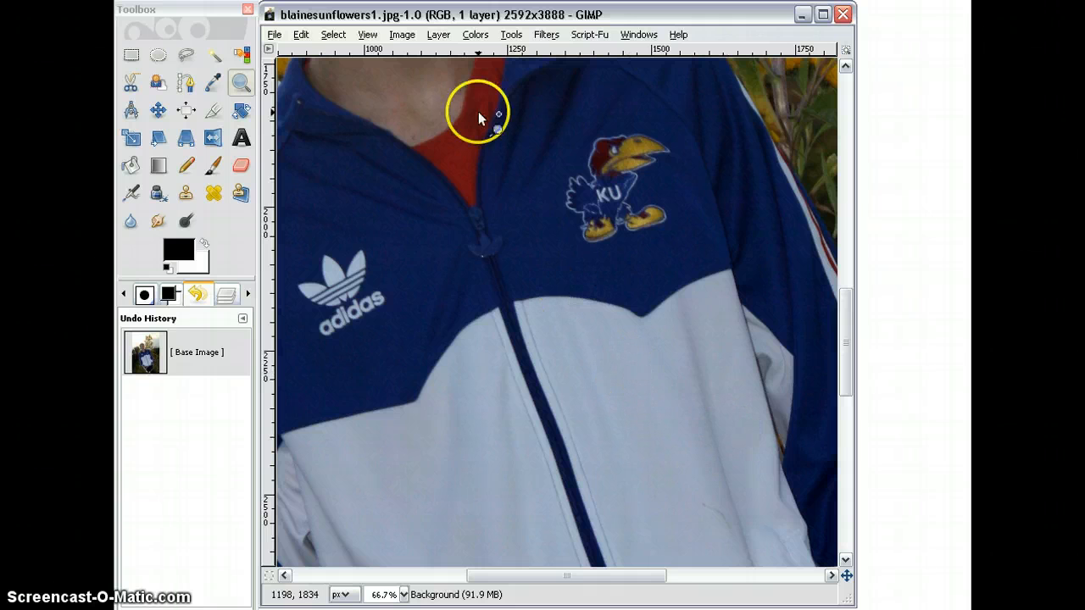
pyautogui.click(477, 36)
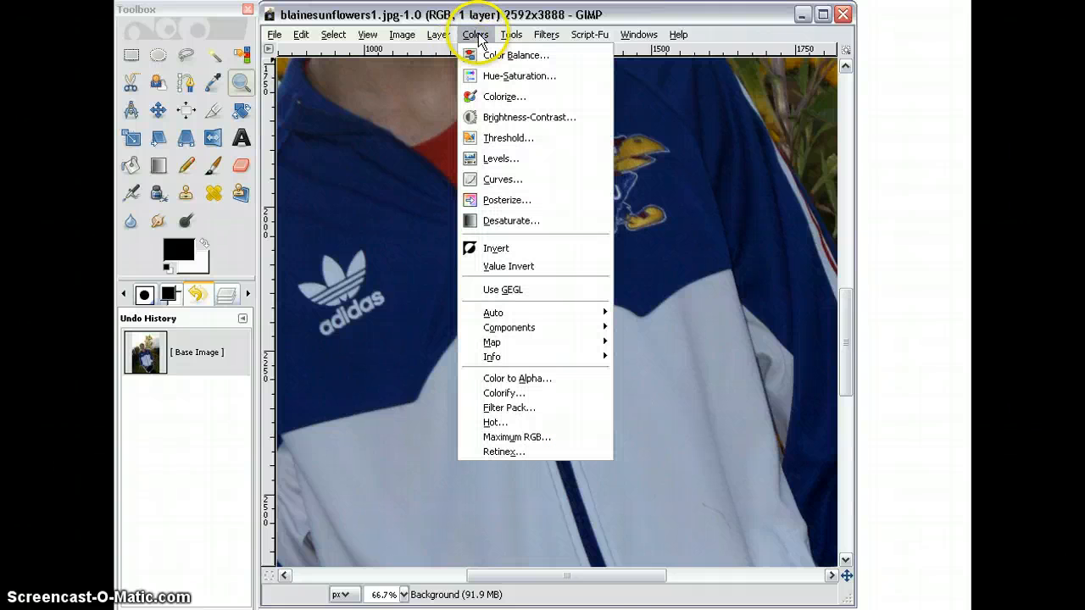
pyautogui.click(508, 118)
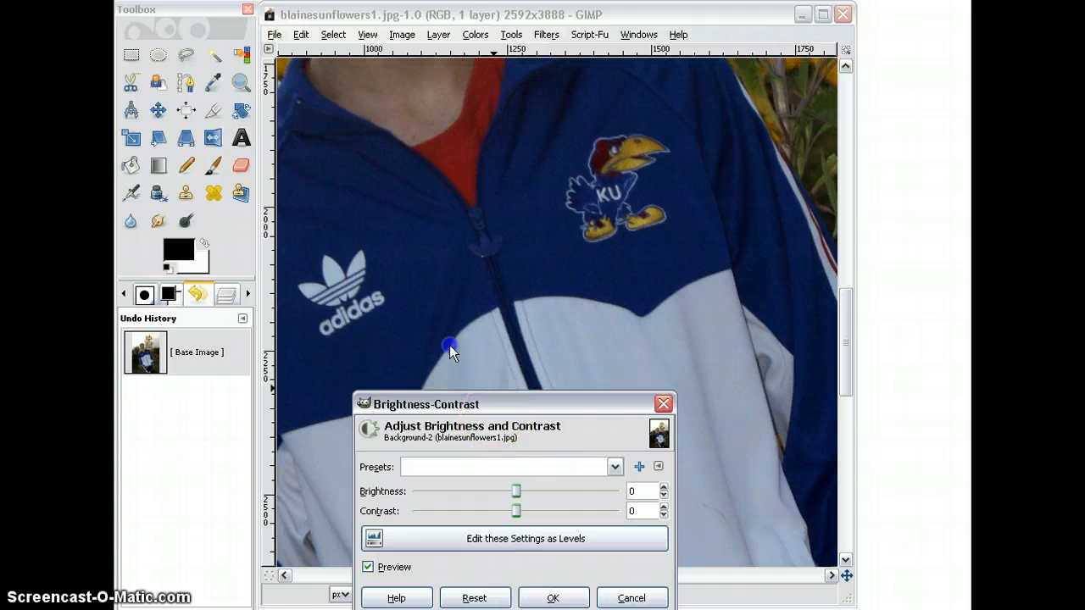
pyautogui.moveTo(507, 411); pyautogui.dragTo(453, 133)
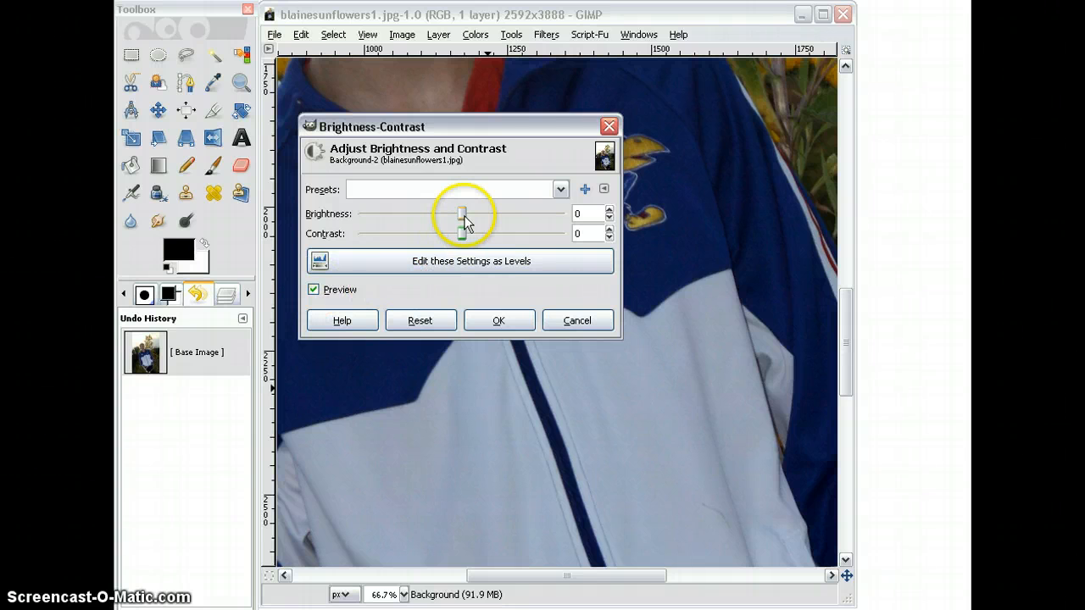
pyautogui.moveTo(462, 214)
pyautogui.mouseDown()
pyautogui.moveTo(498, 214)
pyautogui.moveTo(476, 237)
pyautogui.moveTo(497, 213)
pyautogui.moveTo(500, 234)
pyautogui.moveTo(487, 235)
pyautogui.moveTo(490, 212)
pyautogui.moveTo(496, 234)
pyautogui.moveTo(505, 216)
pyautogui.mouseUp()
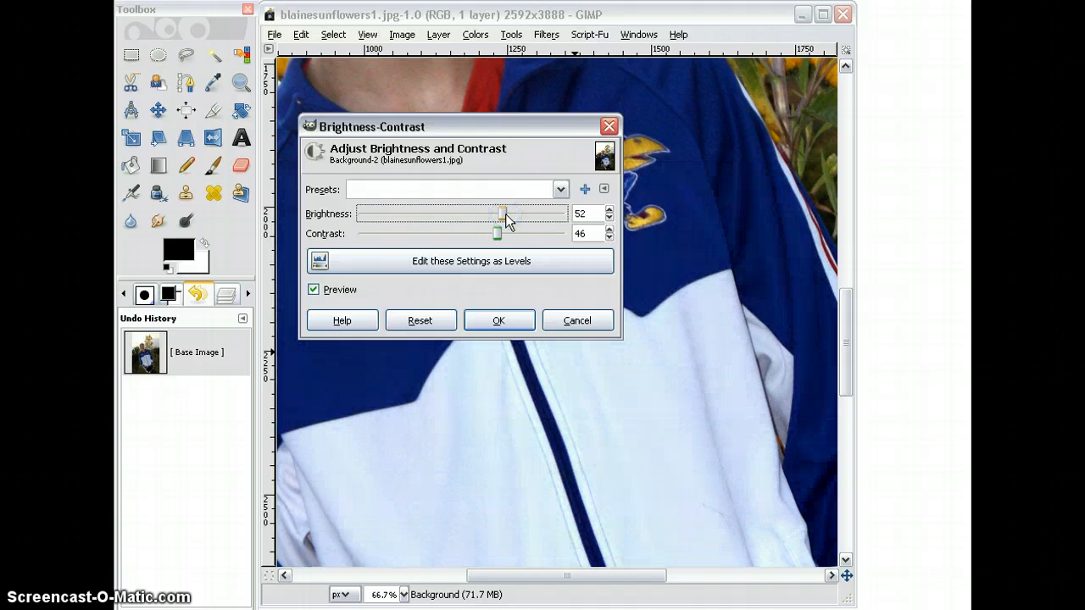
pyautogui.moveTo(499, 234); pyautogui.dragTo(504, 239)
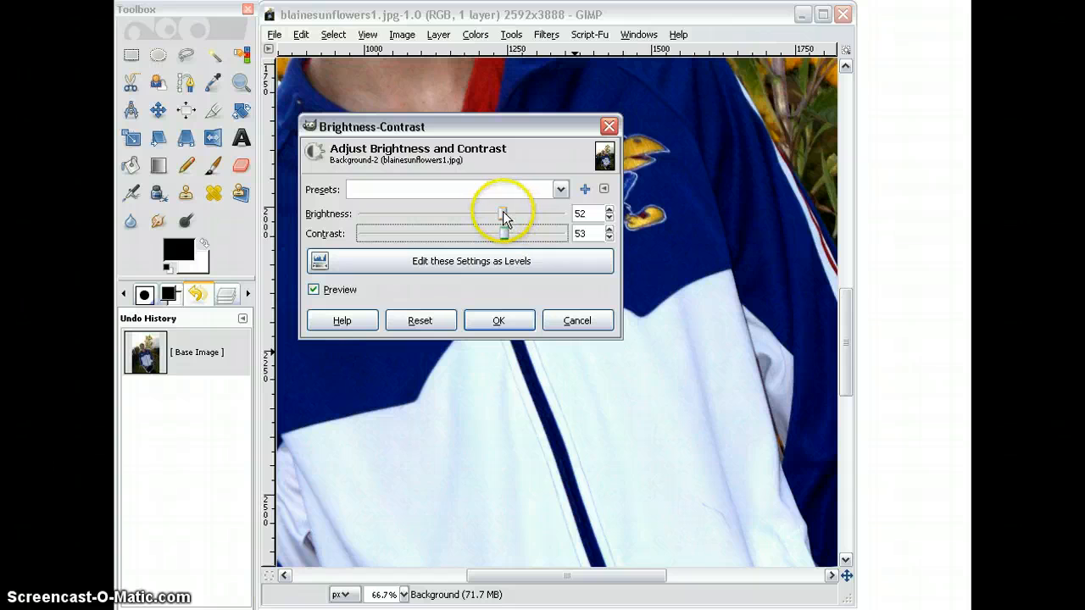
pyautogui.moveTo(503, 217); pyautogui.dragTo(507, 217)
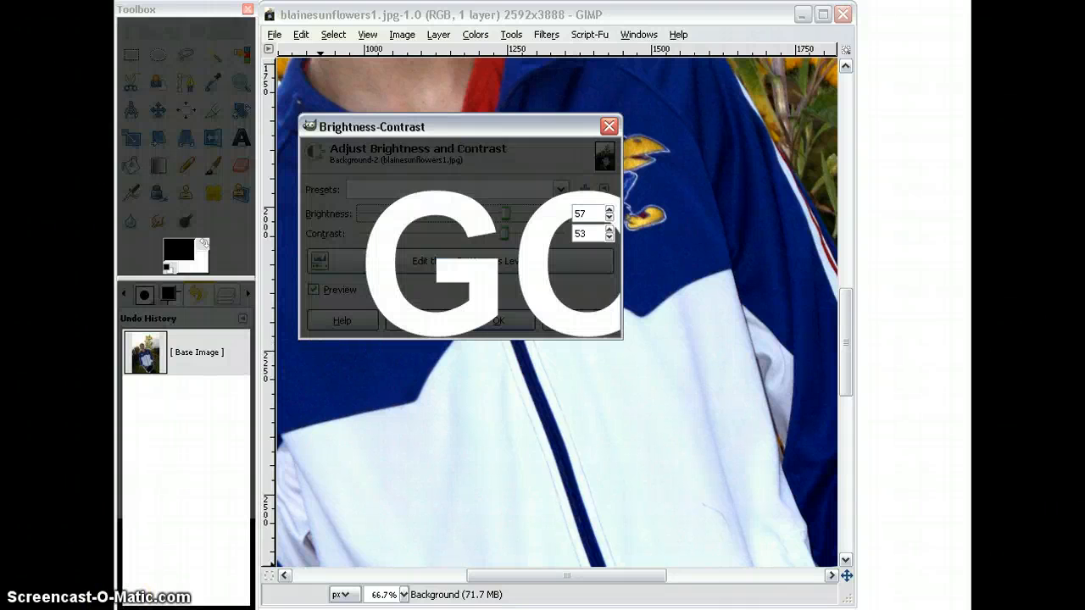
pyautogui.click(503, 320)
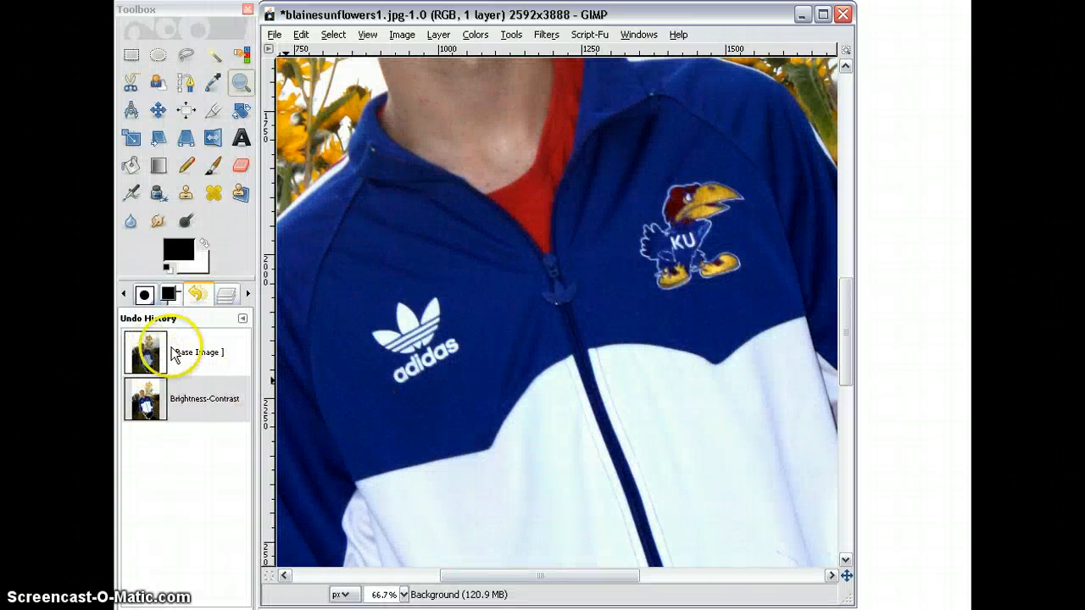
# Step: Zoom the image out in stages to 25% to examine the brightened photo
pyautogui.click(145, 400)
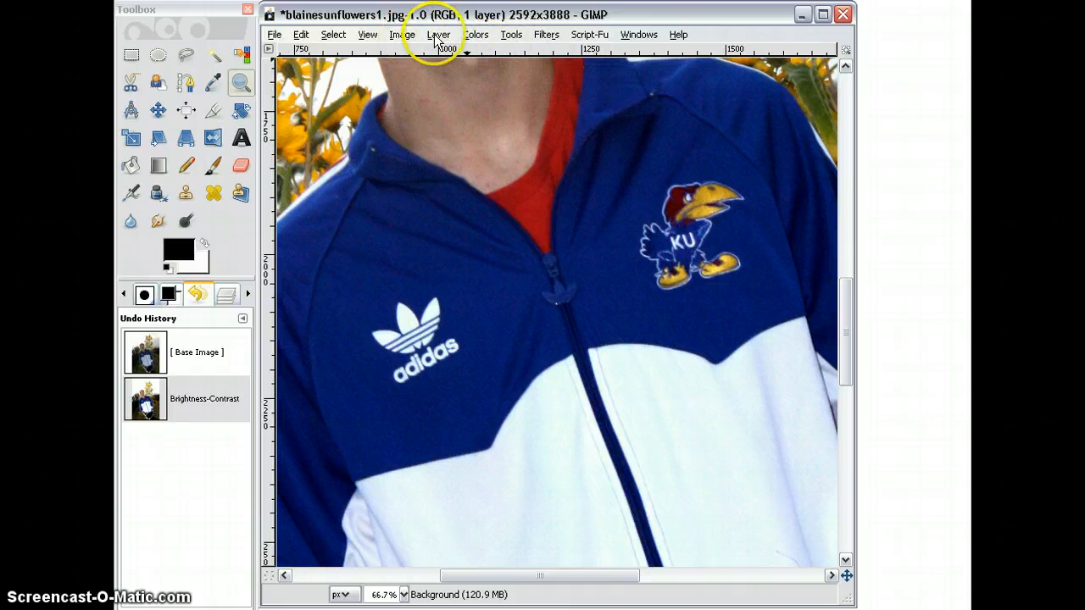
pyautogui.click(367, 37)
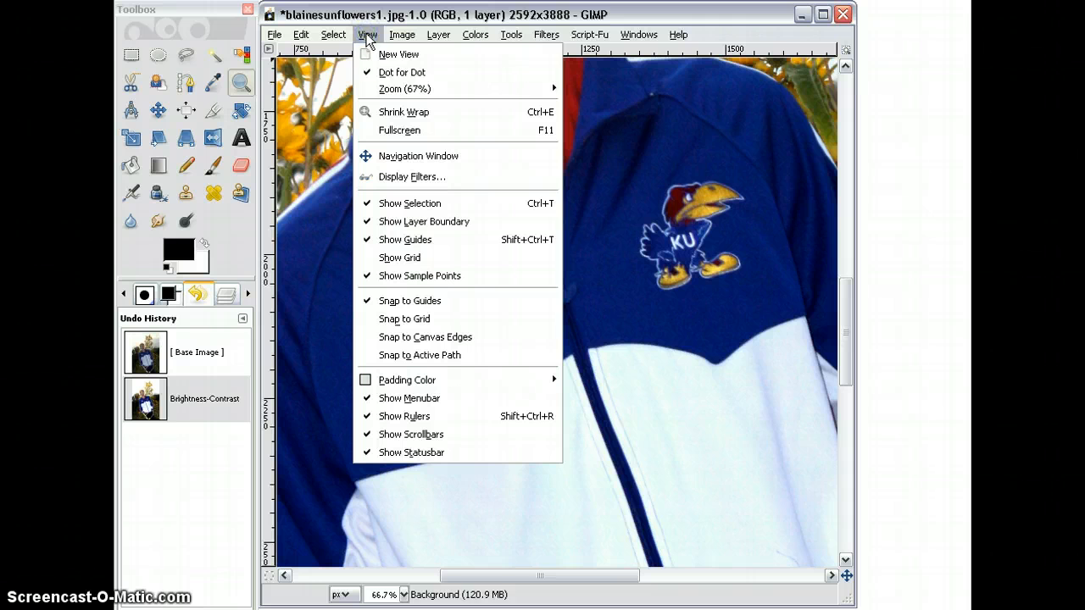
pyautogui.click(386, 90)
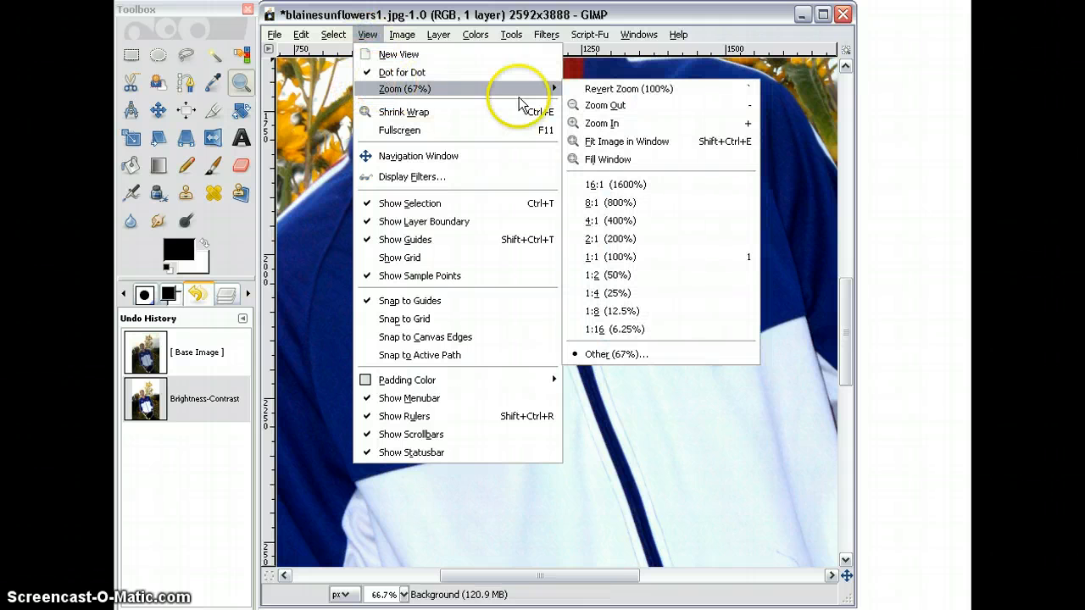
pyautogui.click(600, 105)
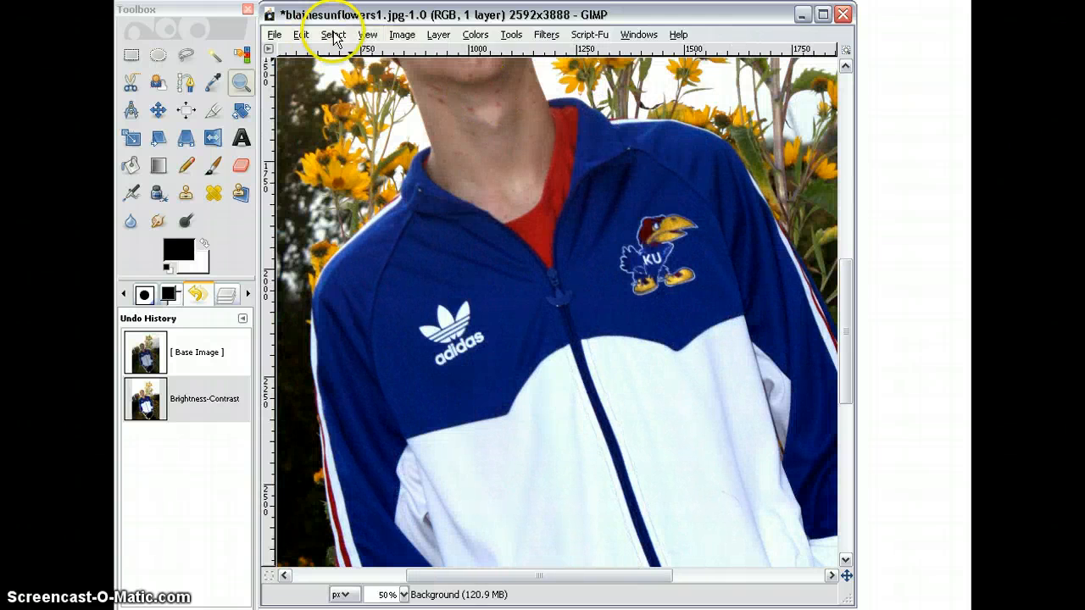
pyautogui.click(367, 34)
pyautogui.moveTo(389, 91)
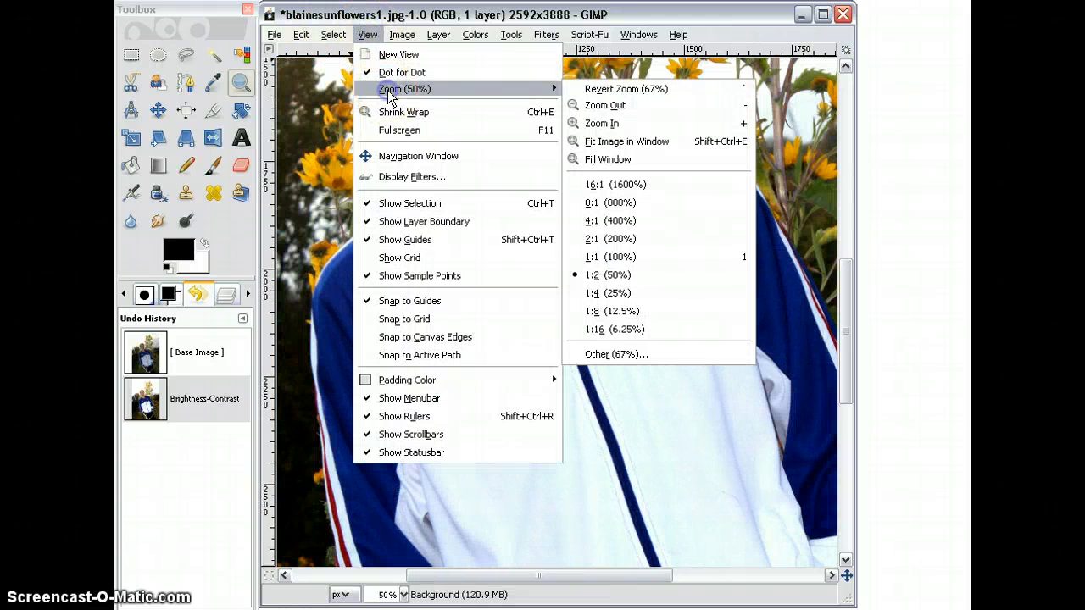
pyautogui.click(600, 106)
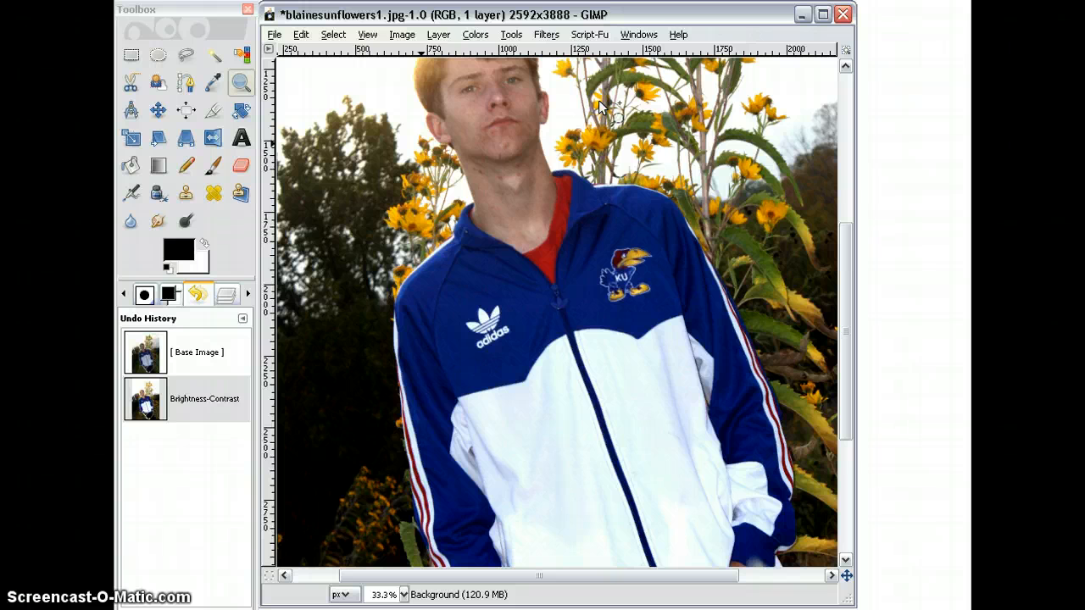
pyautogui.click(365, 35)
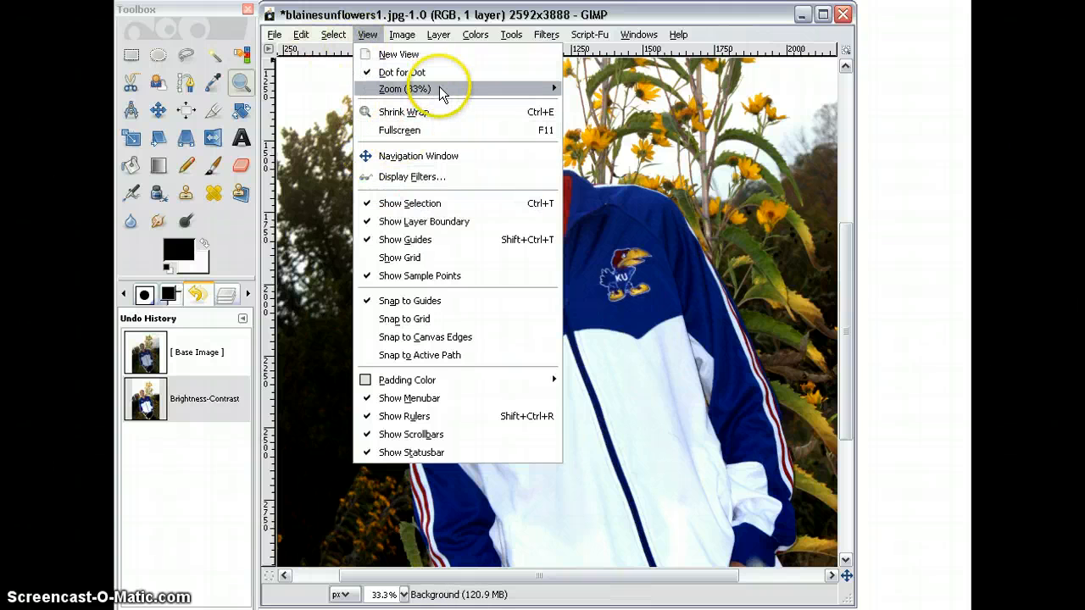
pyautogui.moveTo(440, 90)
pyautogui.click(604, 106)
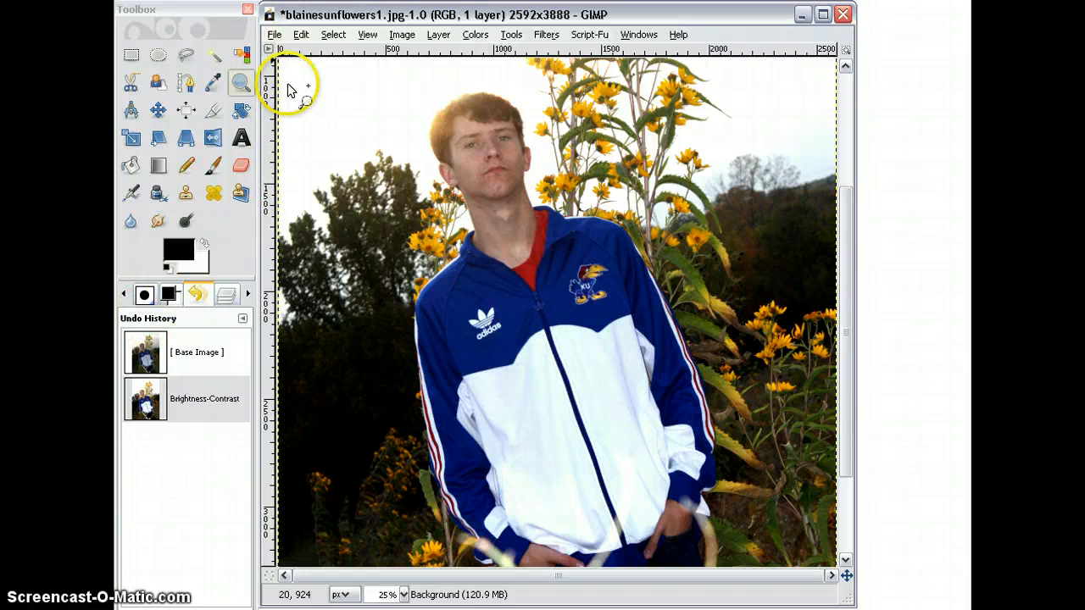
# Step: Start saving the edited photo as a new file and name it 800-1.jpg
pyautogui.click(274, 36)
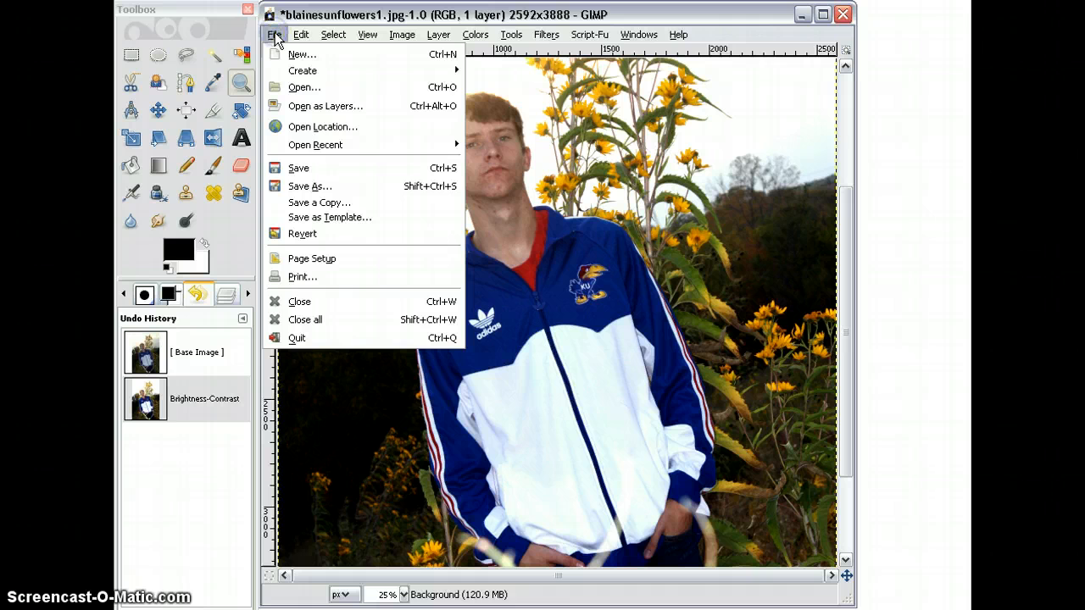
pyautogui.click(296, 185)
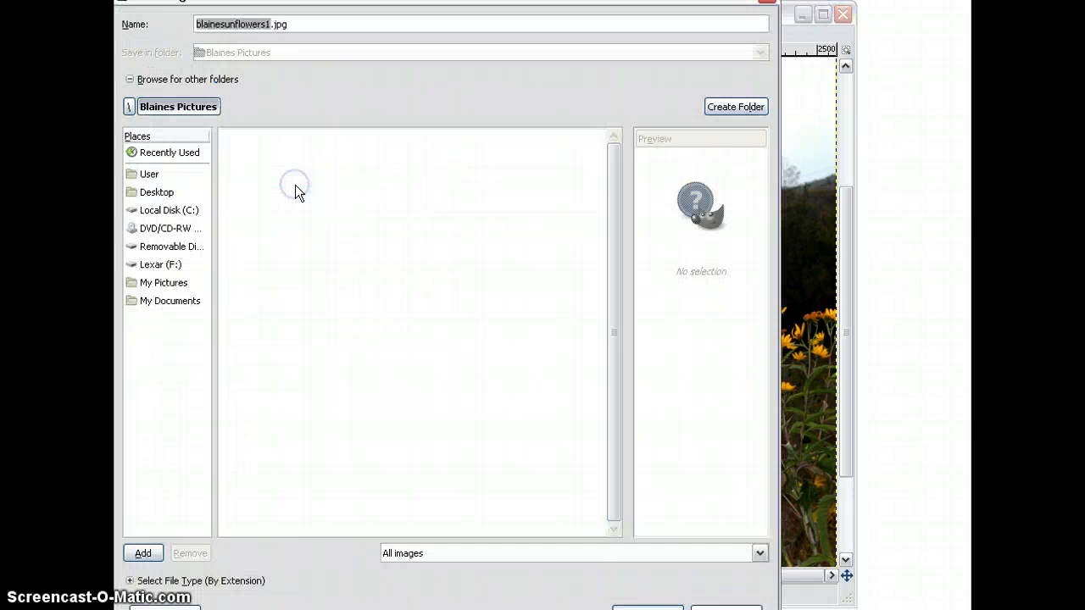
pyautogui.click(268, 24)
pyautogui.press('BackSpace')
pyautogui.press('BackSpace')
pyautogui.press('BackSpace')
pyautogui.press('BackSpace')
pyautogui.press('BackSpace')
pyautogui.press('BackSpace')
pyautogui.press('BackSpace')
pyautogui.press('BackSpace')
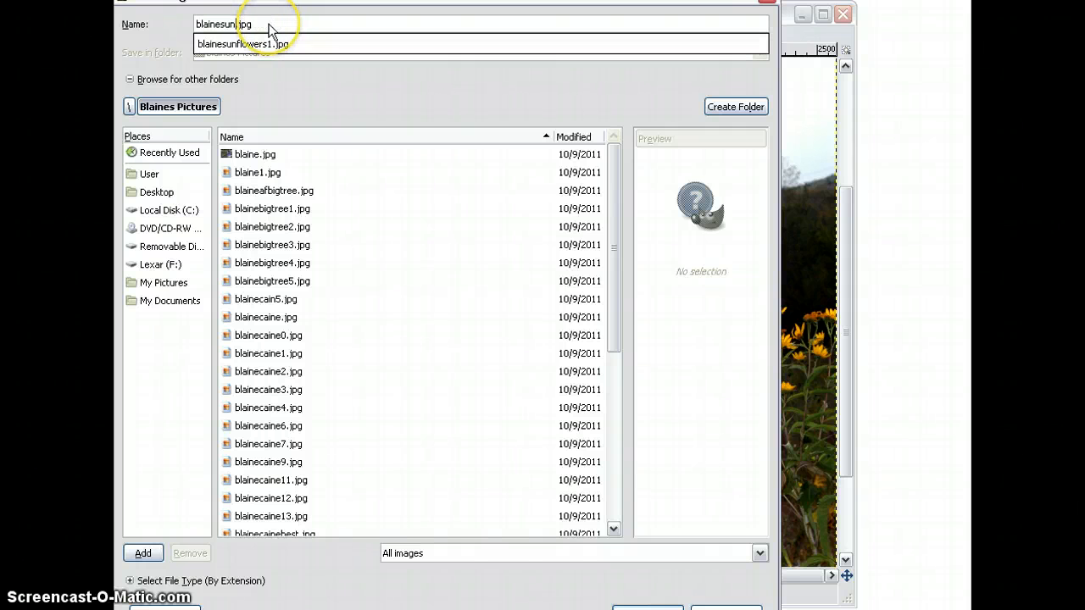
pyautogui.press('BackSpace')
pyautogui.press('BackSpace')
pyautogui.press('BackSpace')
pyautogui.press('BackSpace')
pyautogui.press('BackSpace')
pyautogui.press('BackSpace')
pyautogui.press('BackSpace')
pyautogui.press('BackSpace')
pyautogui.press('BackSpace')
pyautogui.write('800')
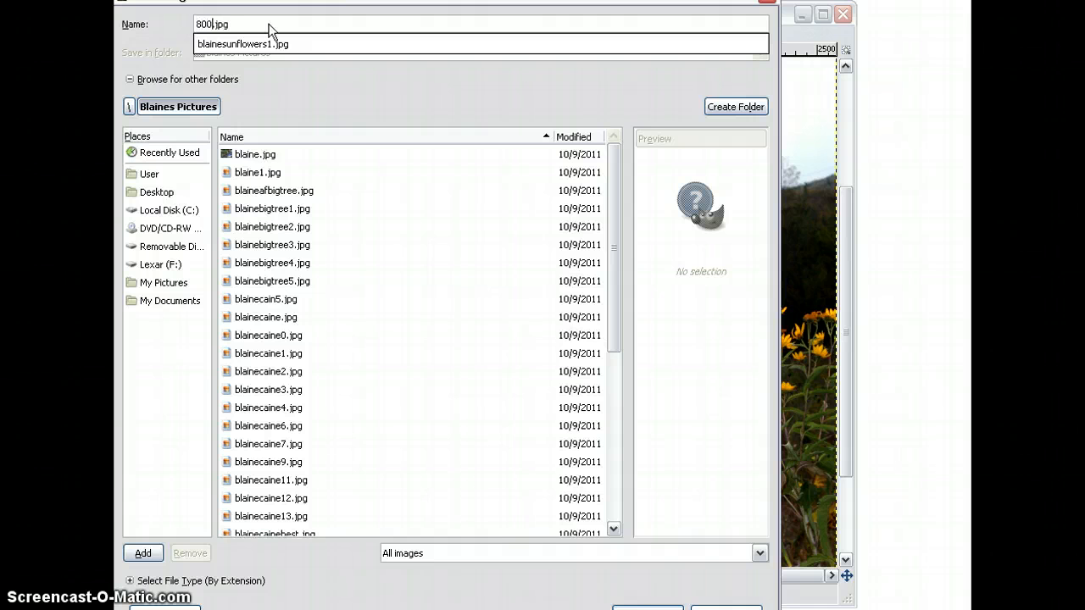
pyautogui.write('-1')
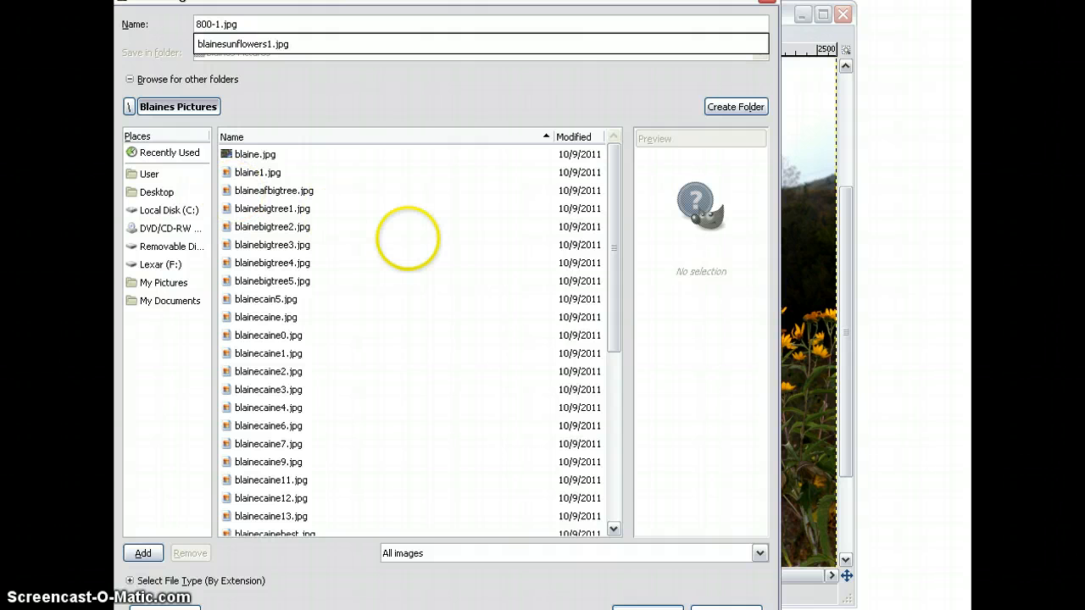
pyautogui.click(408, 240)
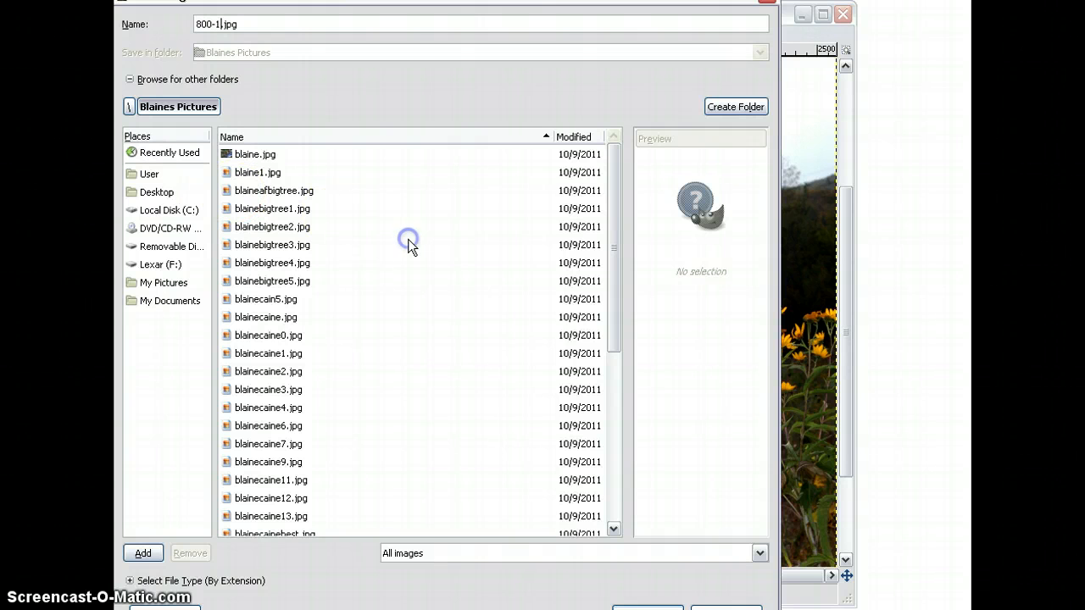
# Step: Save the file to the Lexar (F:) drive as a JPEG at quality 98, and close the image
pyautogui.click(153, 264)
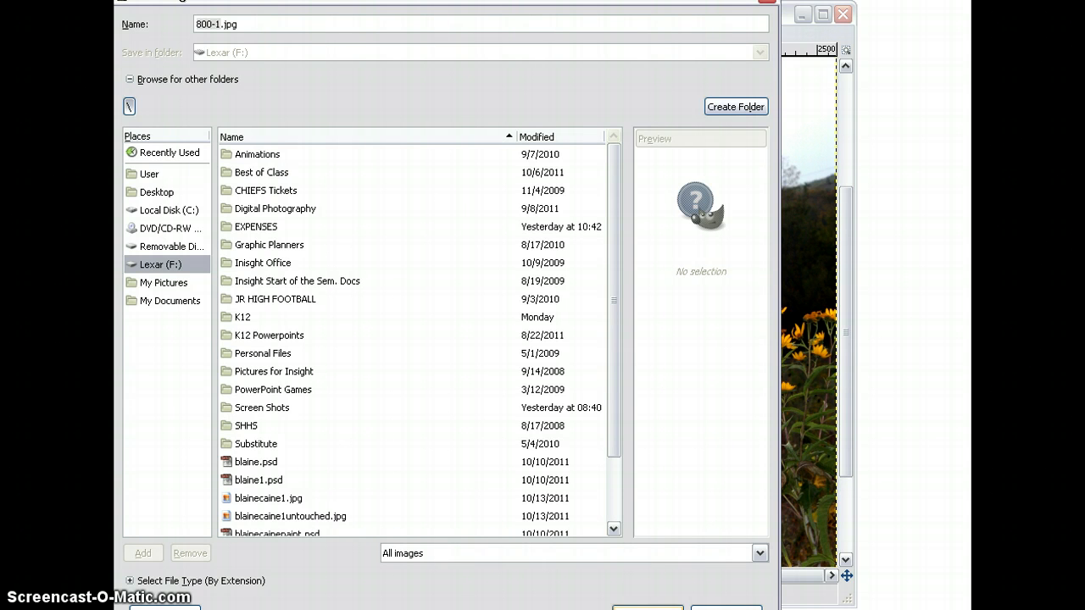
pyautogui.click(647, 608)
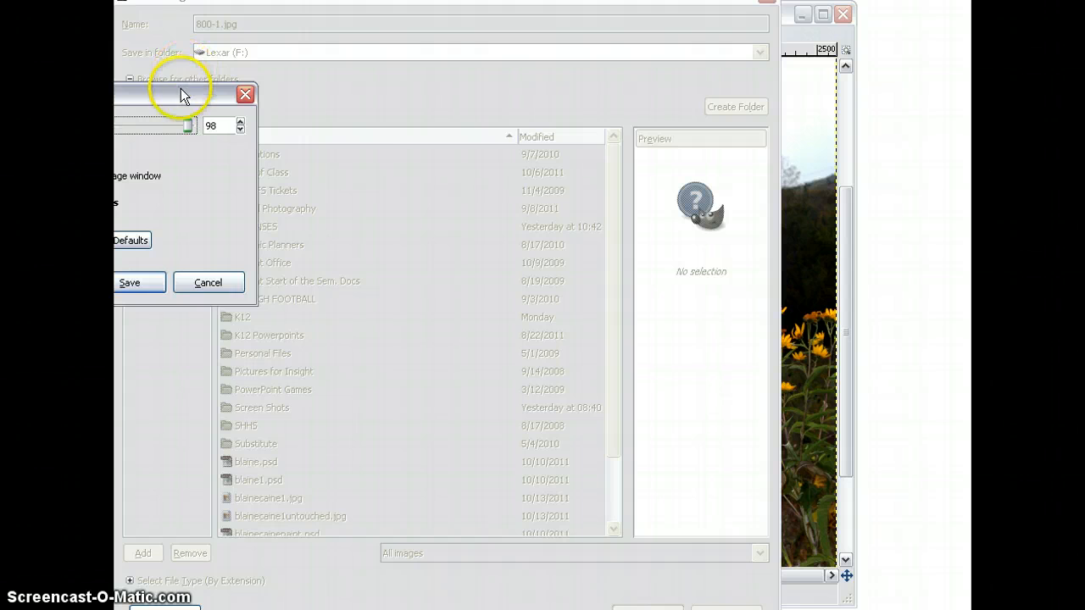
pyautogui.moveTo(181, 94); pyautogui.dragTo(362, 113)
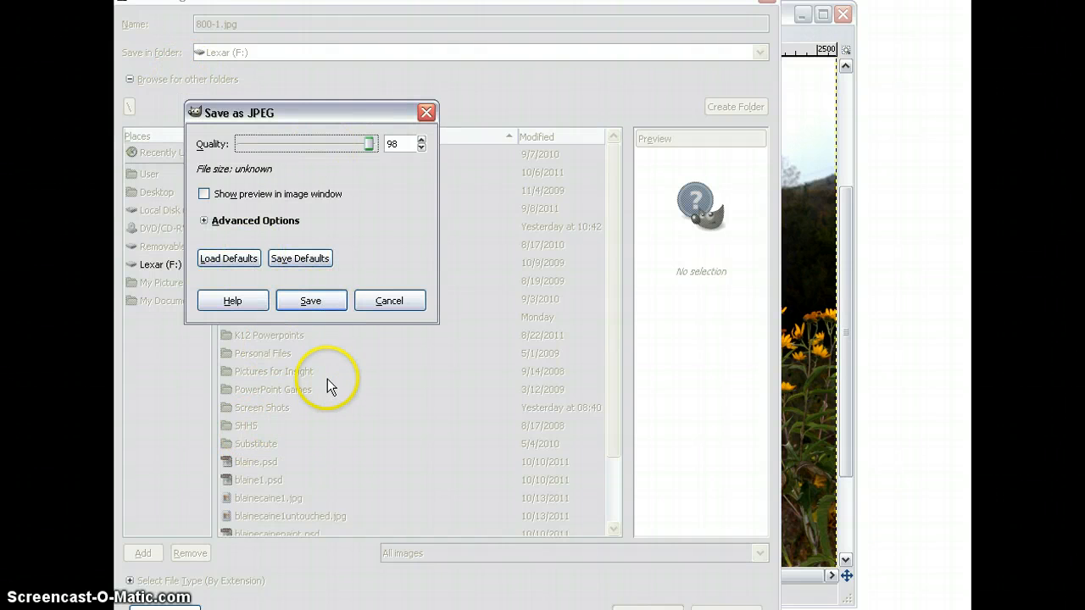
pyautogui.click(310, 301)
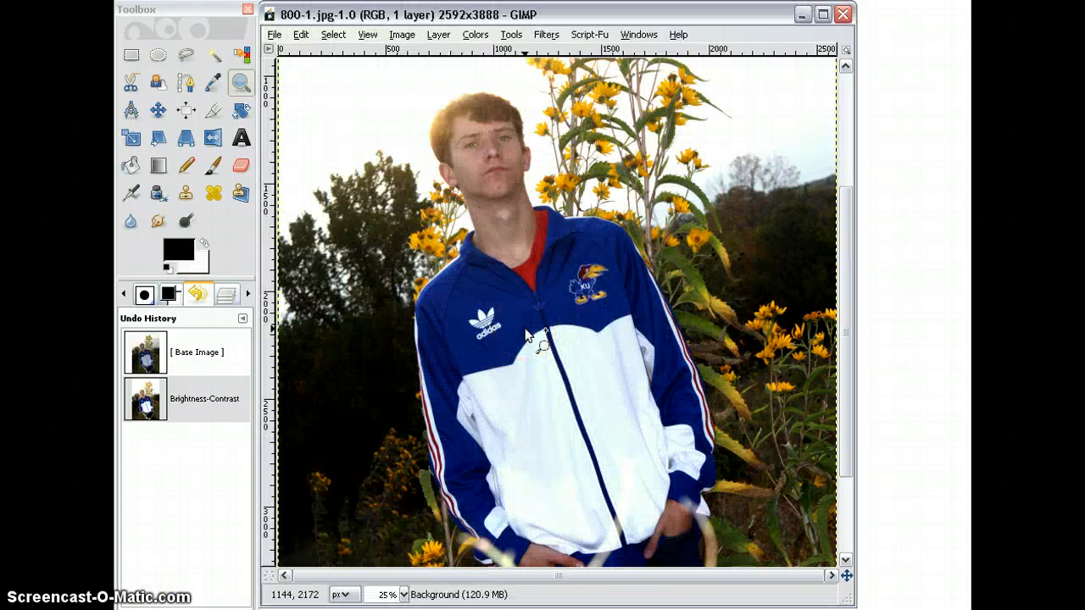
pyautogui.click(844, 15)
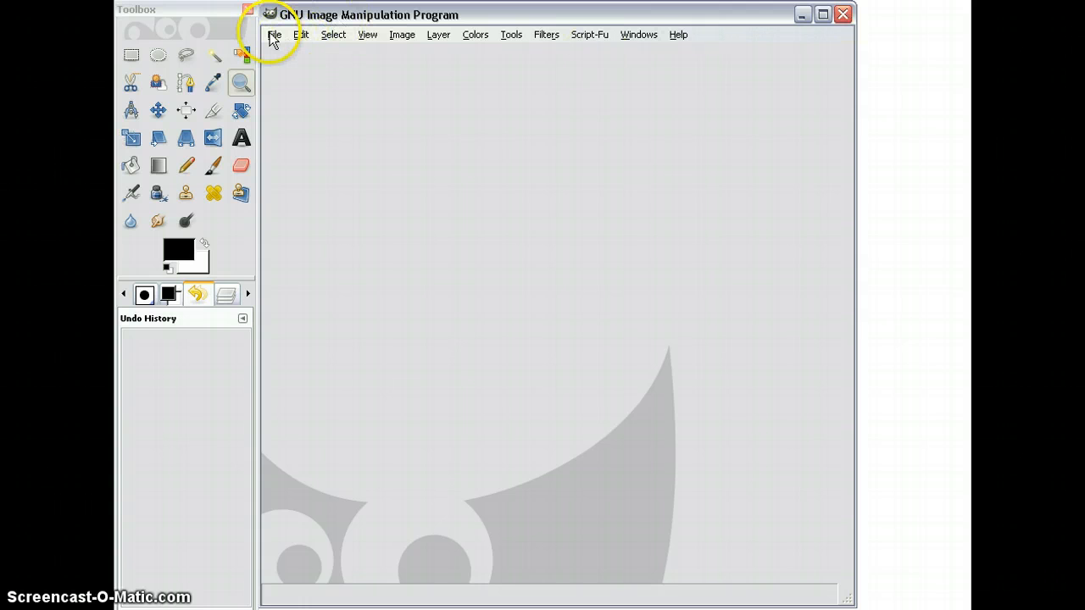
# Step: Open blainesunflowers2.jpg from the Blaines Pictures folder
pyautogui.click(273, 36)
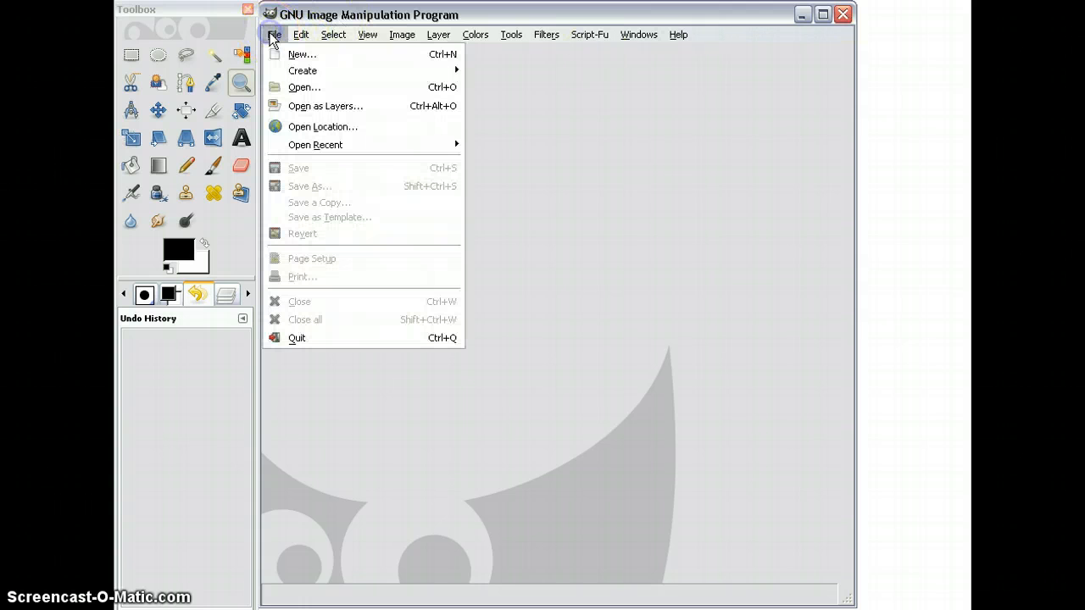
pyautogui.click(290, 88)
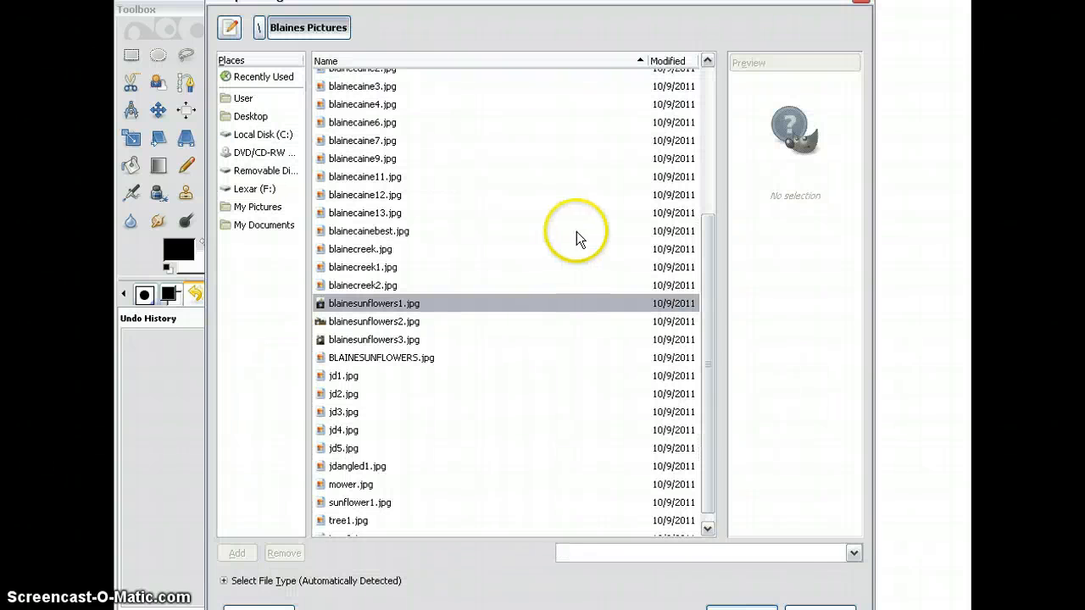
pyautogui.click(371, 323)
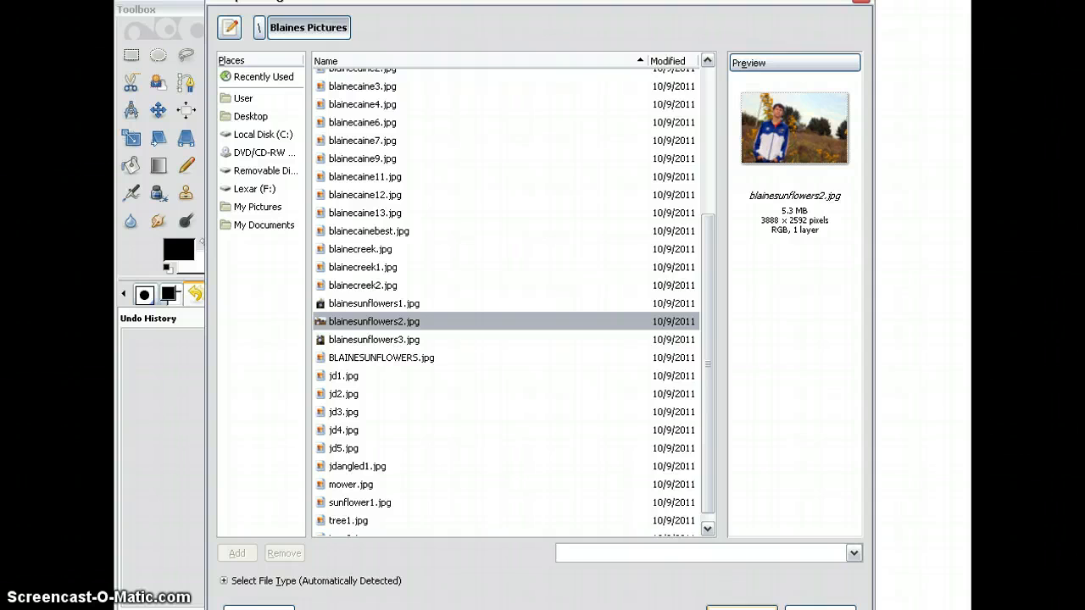
pyautogui.click(742, 608)
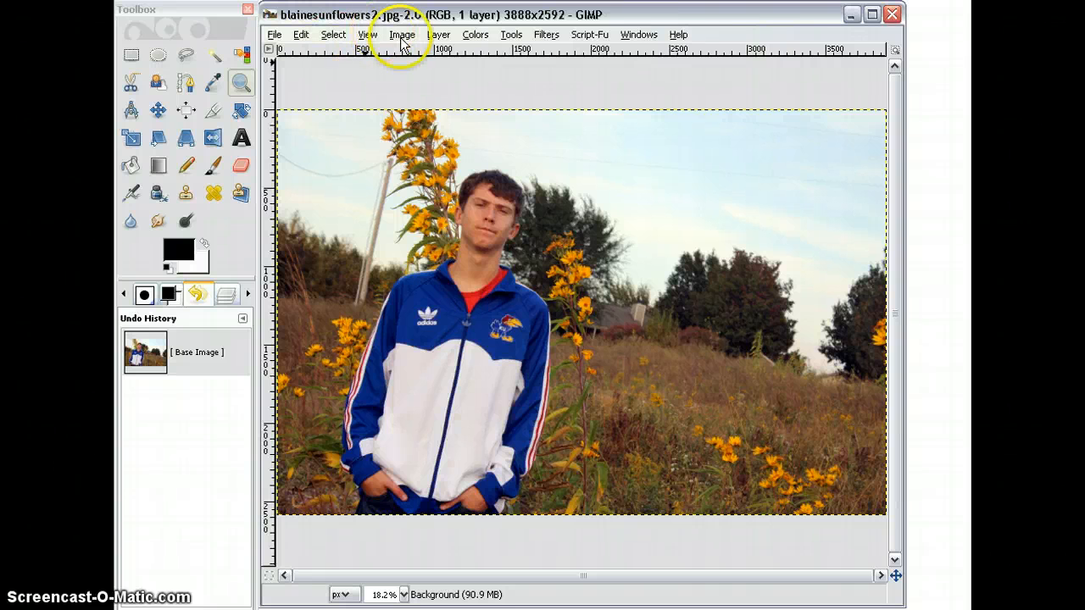
# Step: Apply Brightness-Contrast to the opened sunflower photo with brightness 57 and contrast 53
pyautogui.click(474, 33)
pyautogui.click(521, 117)
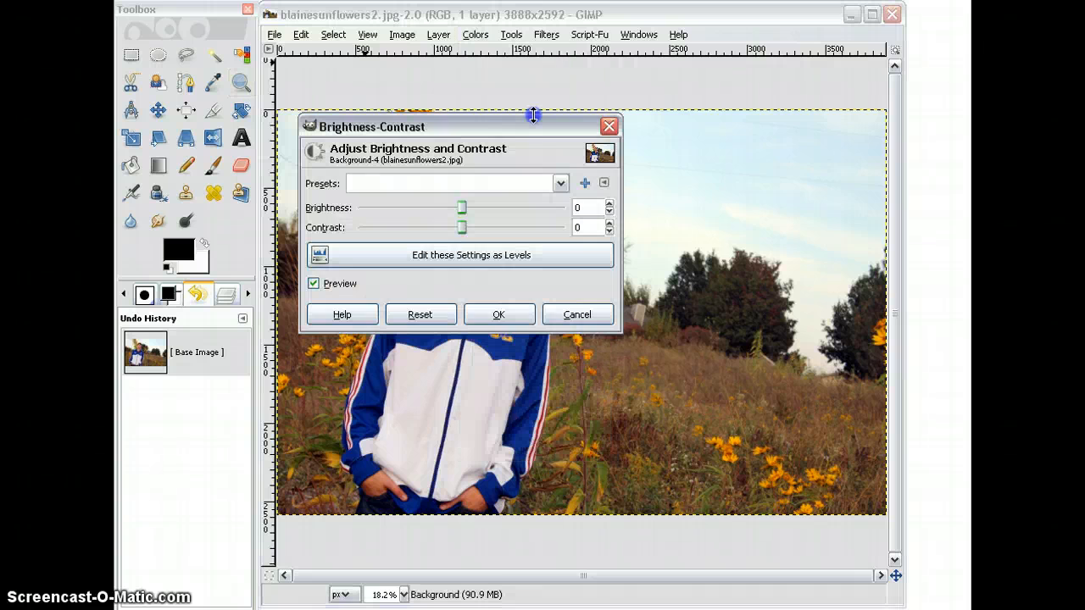
pyautogui.moveTo(514, 133); pyautogui.dragTo(799, 122)
pyautogui.click(872, 197)
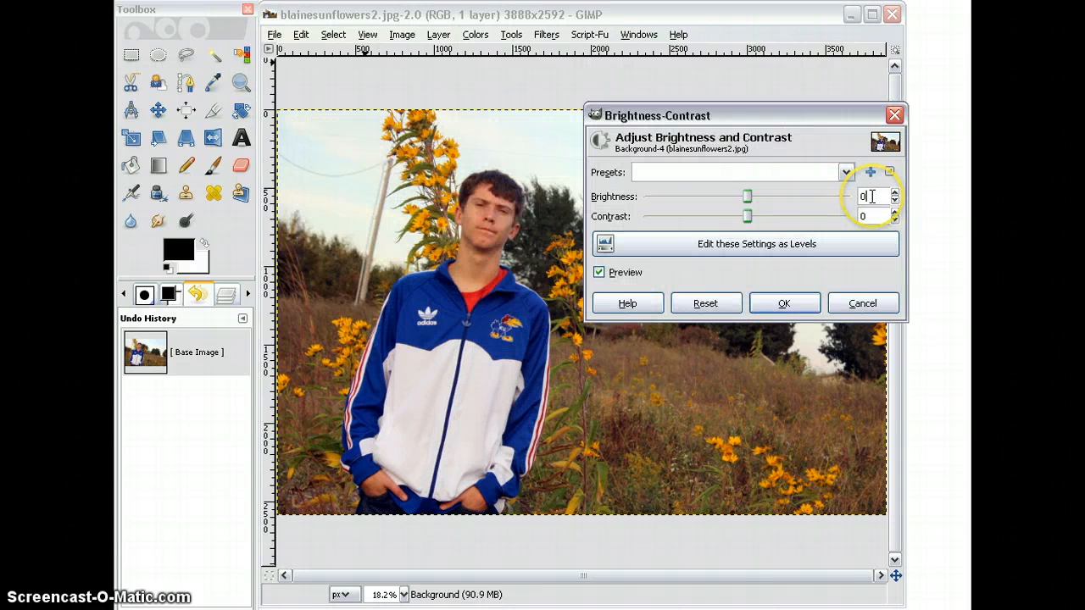
pyautogui.press('BackSpace')
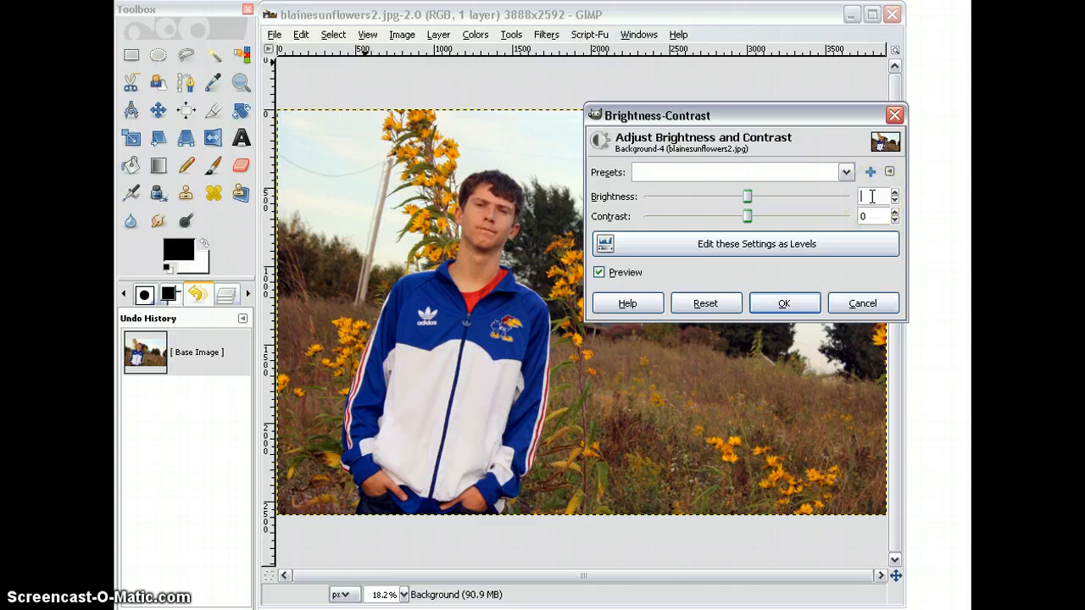
pyautogui.write('57')
pyautogui.click(872, 216)
pyautogui.write('53')
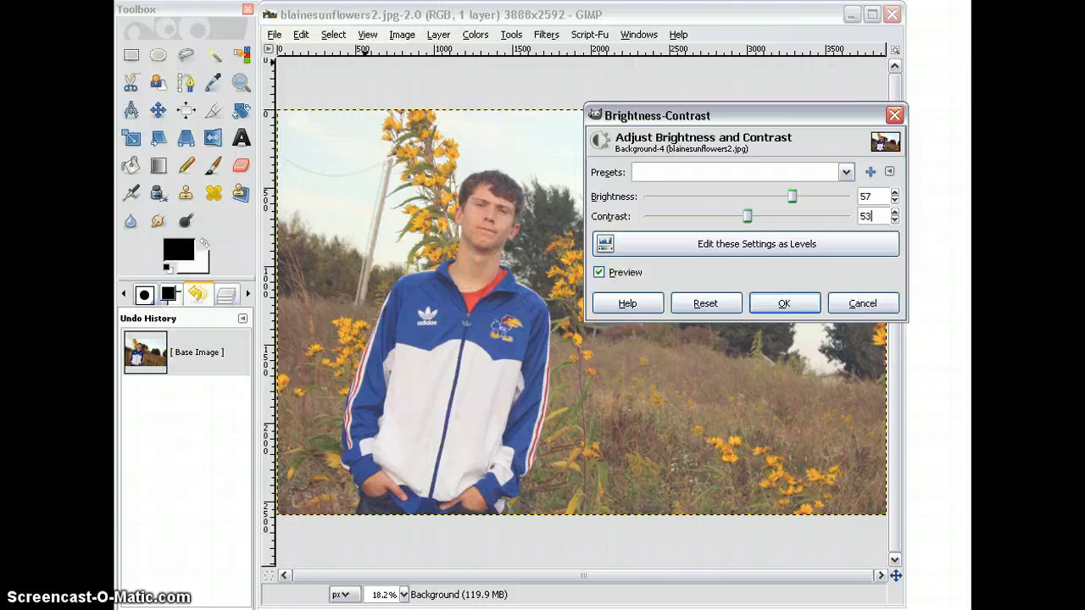
pyautogui.click(784, 303)
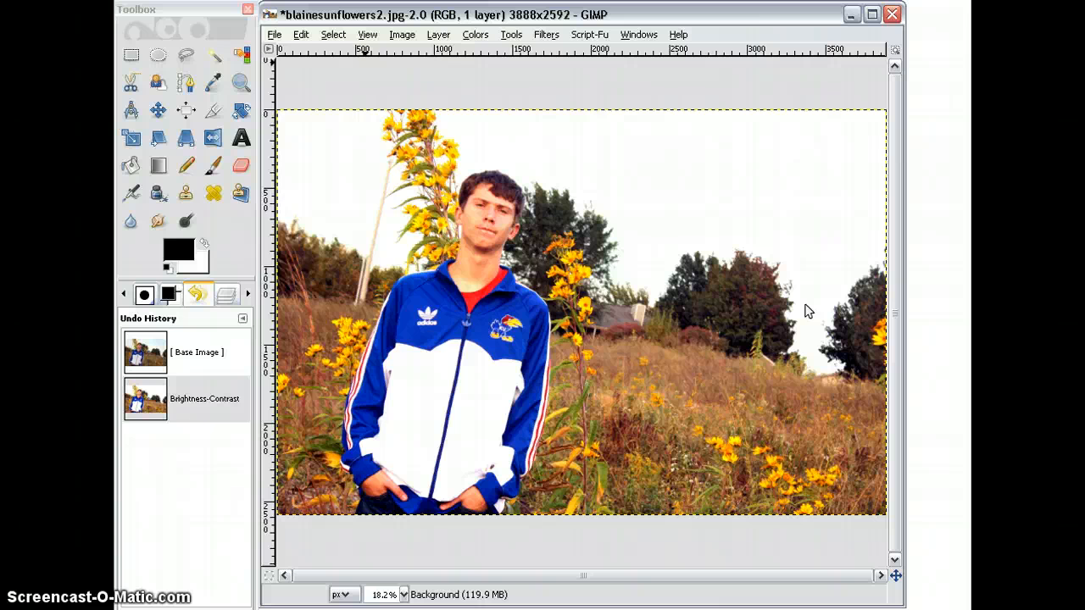
# Step: Start saving the edited photo as a new file named 800-2.jpg on the Lexar (F:) drive
pyautogui.click(275, 35)
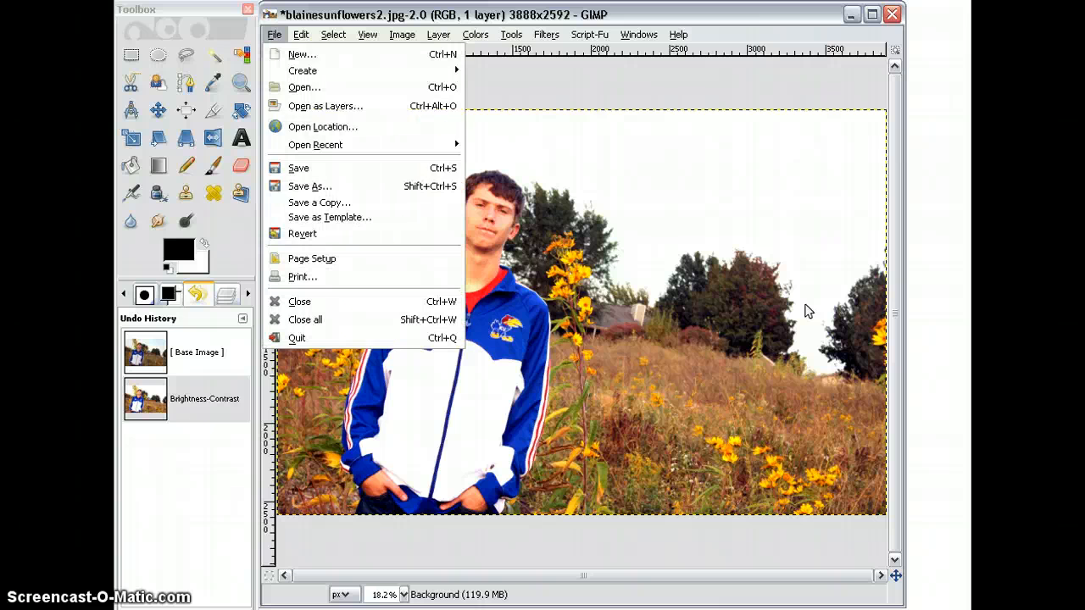
pyautogui.click(319, 188)
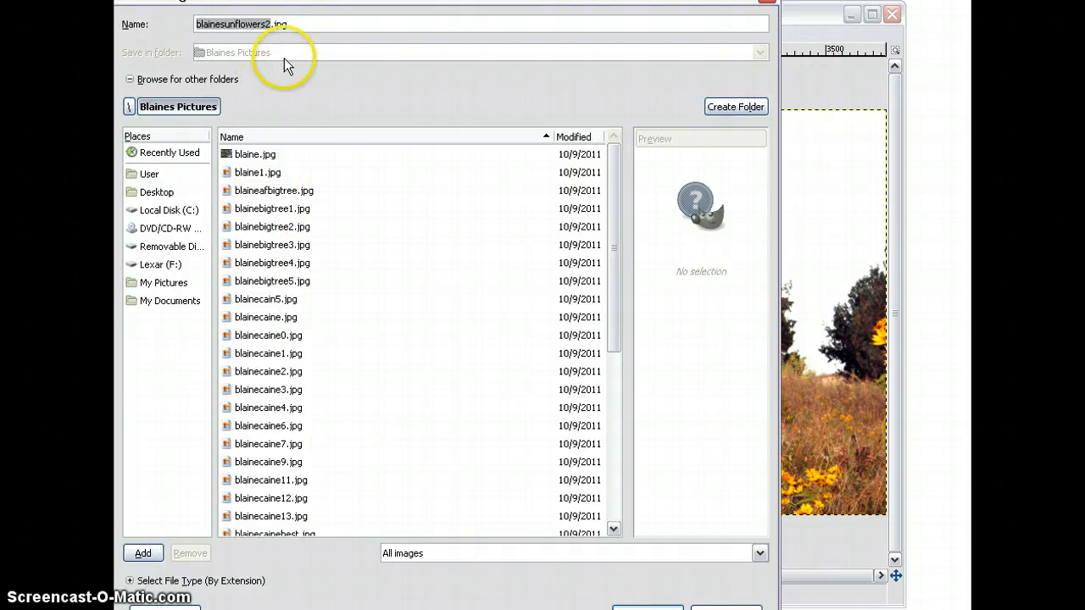
pyautogui.write('800-2')
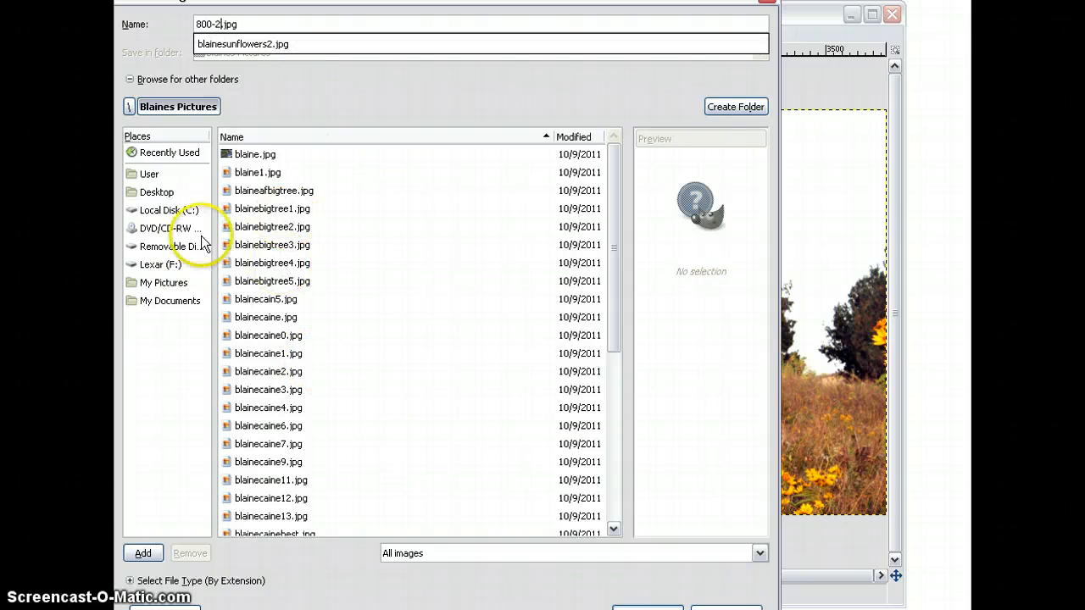
pyautogui.click(153, 265)
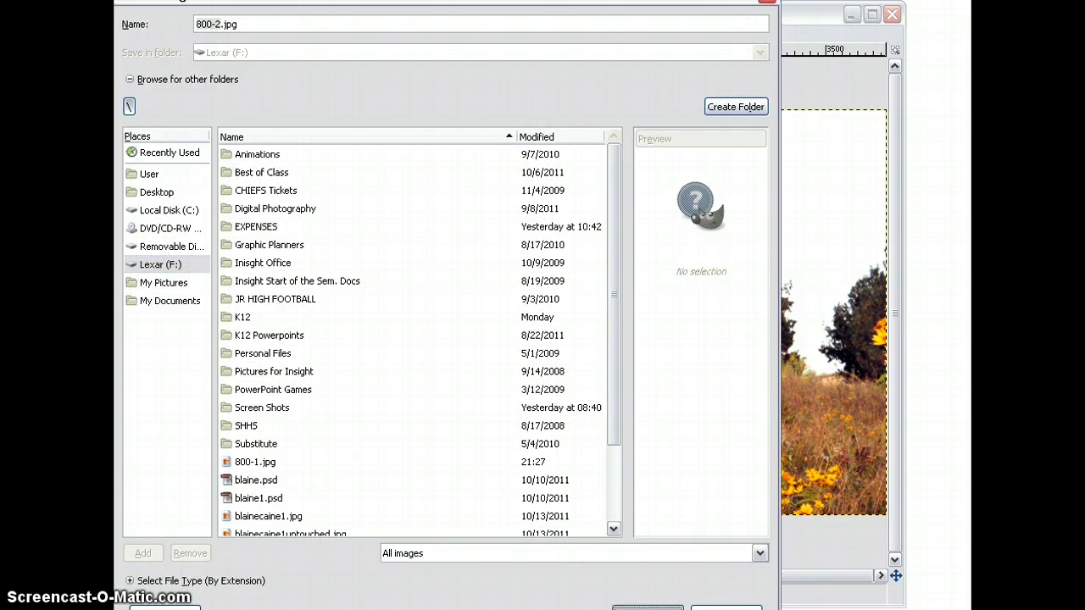
# Step: Save 800-2.jpg as a JPEG at quality 98 and close the image
pyautogui.click(648, 608)
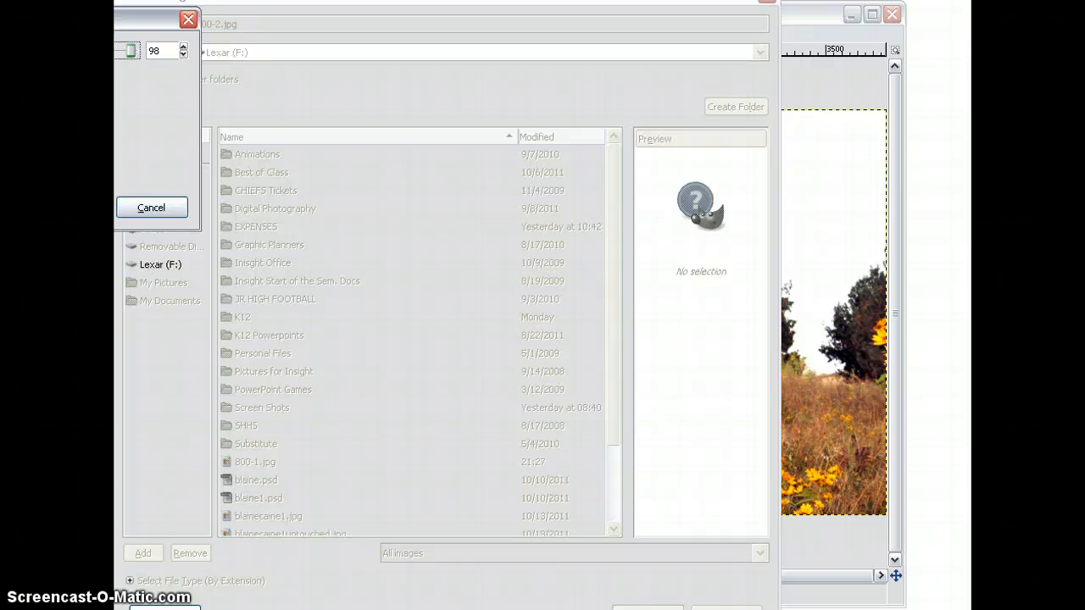
pyautogui.moveTo(79, 23); pyautogui.dragTo(275, 68)
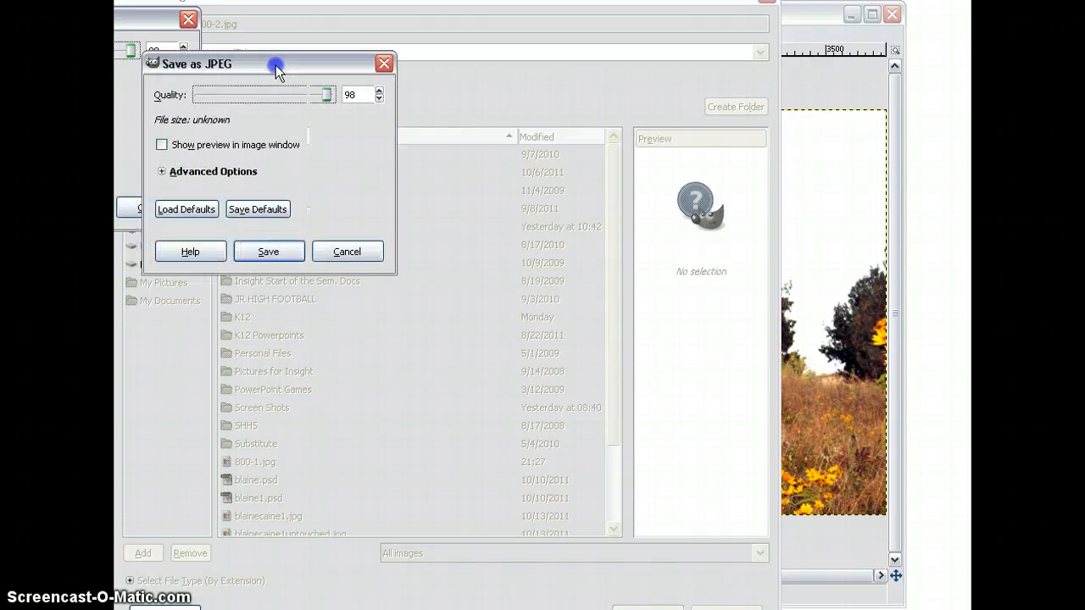
pyautogui.click(261, 251)
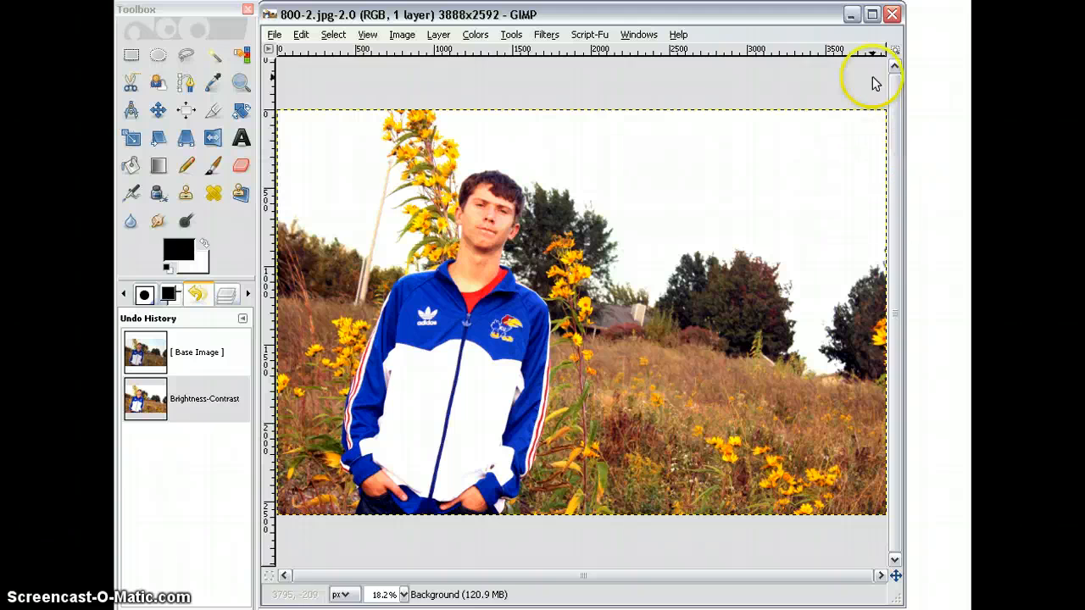
pyautogui.click(892, 15)
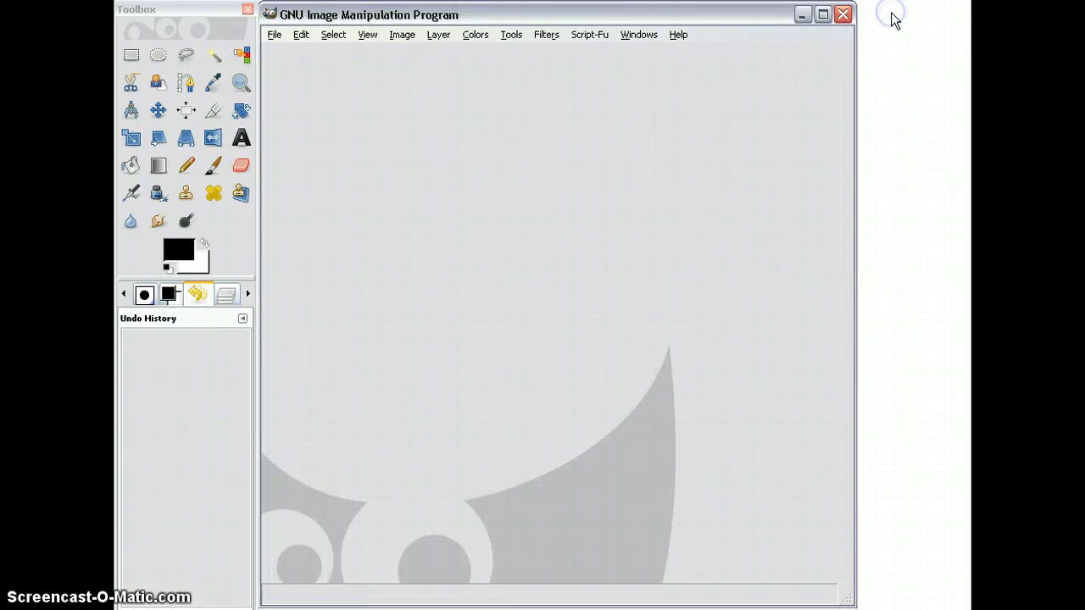
# Step: Open blainesunflowers3.jpg from the Blaines Pictures folder, keeping its orientation
pyautogui.click(273, 36)
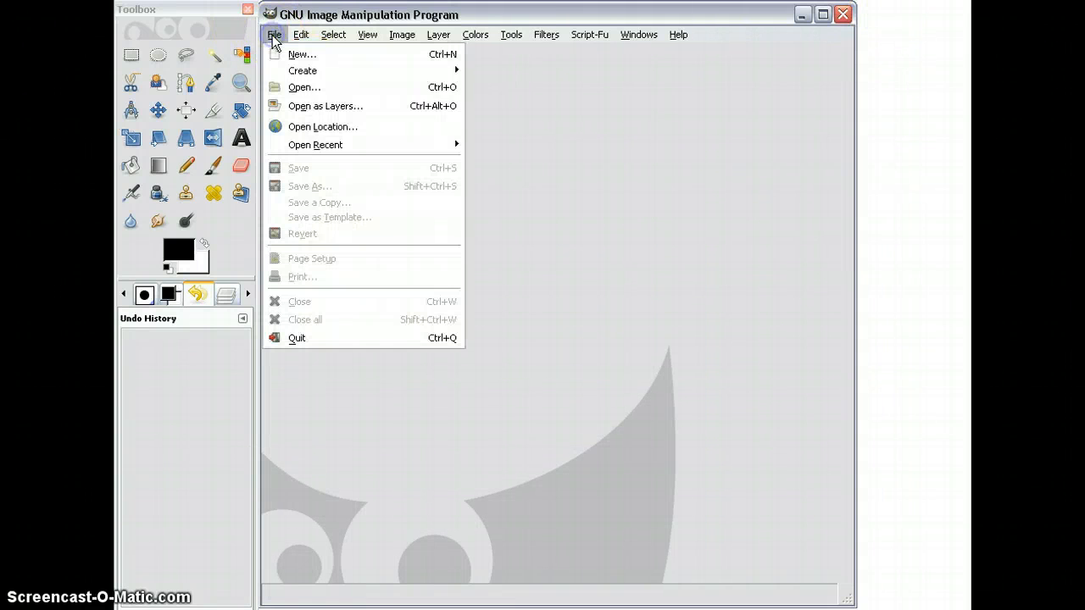
pyautogui.click(304, 87)
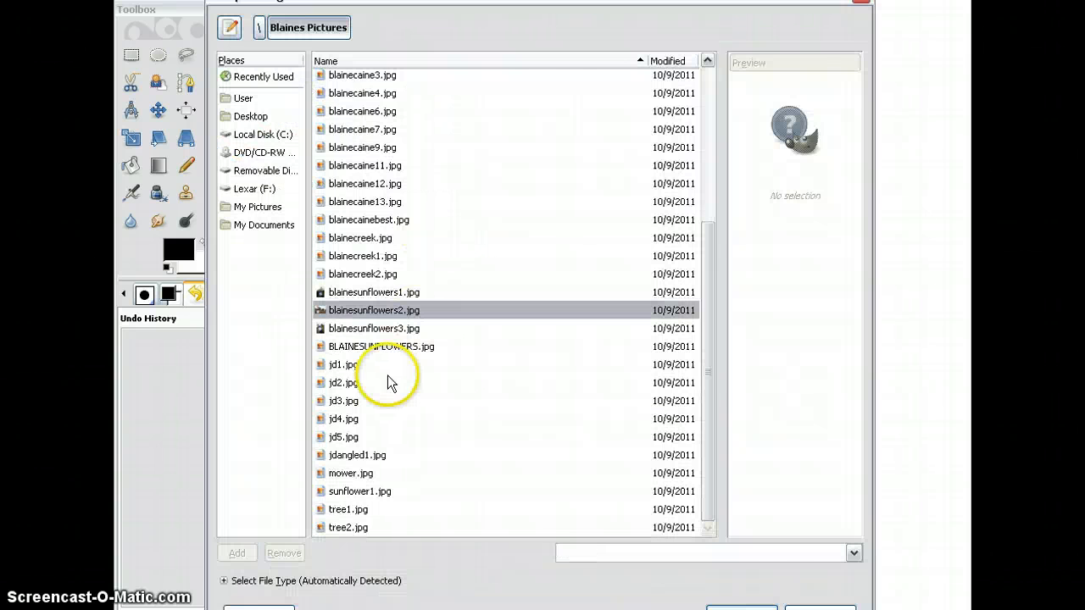
pyautogui.click(364, 328)
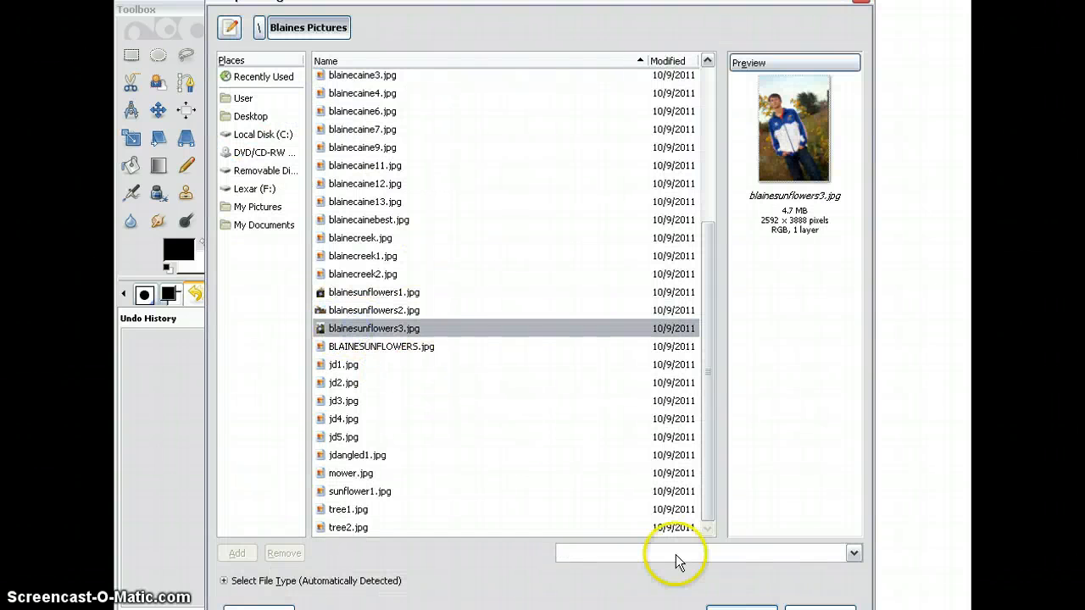
pyautogui.click(741, 609)
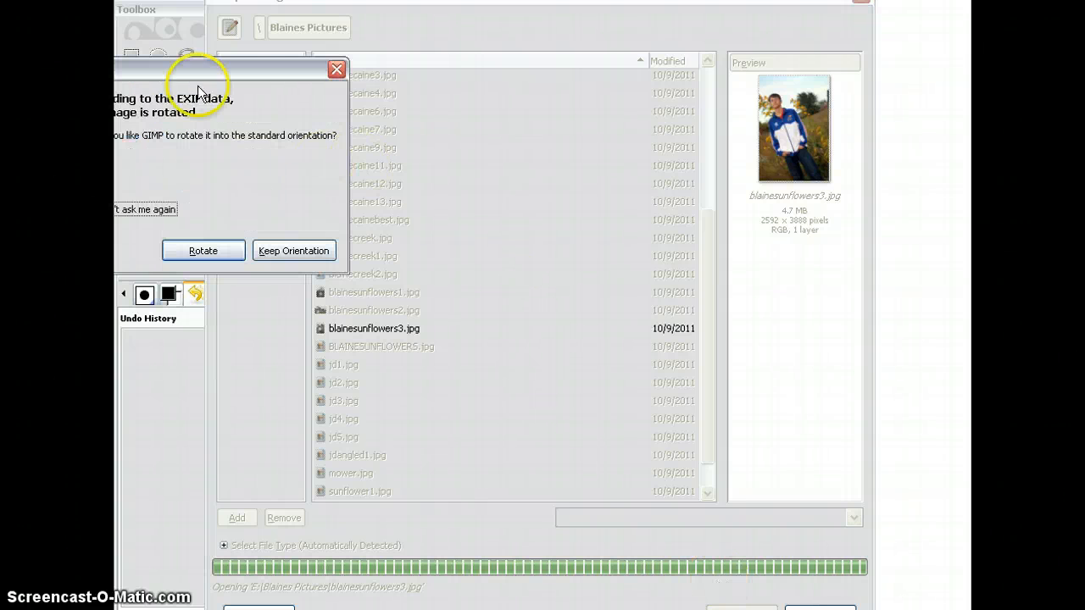
pyautogui.moveTo(238, 70); pyautogui.dragTo(363, 81)
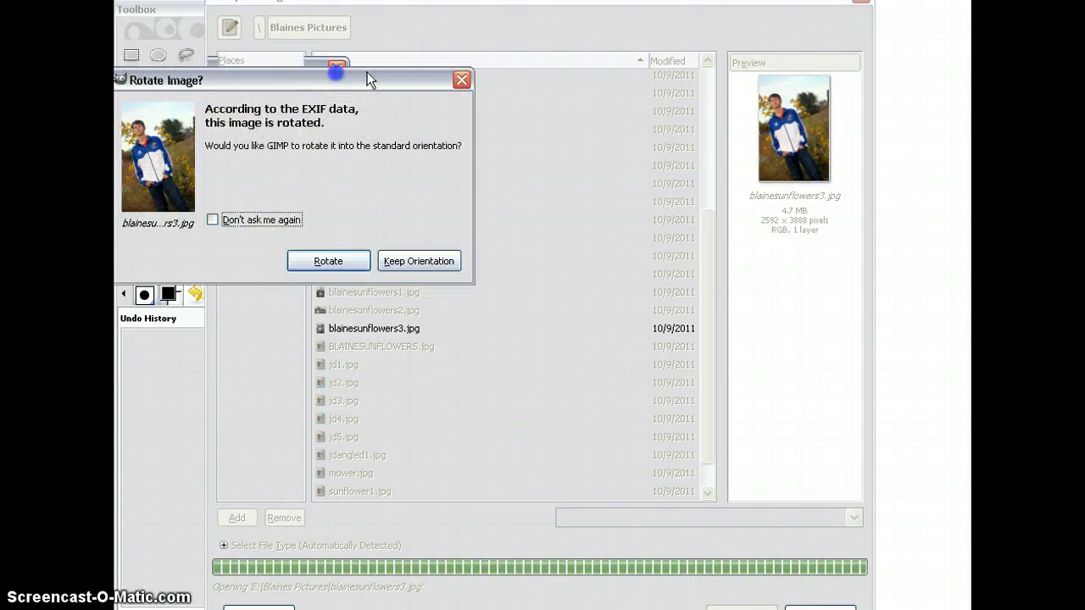
pyautogui.click(413, 262)
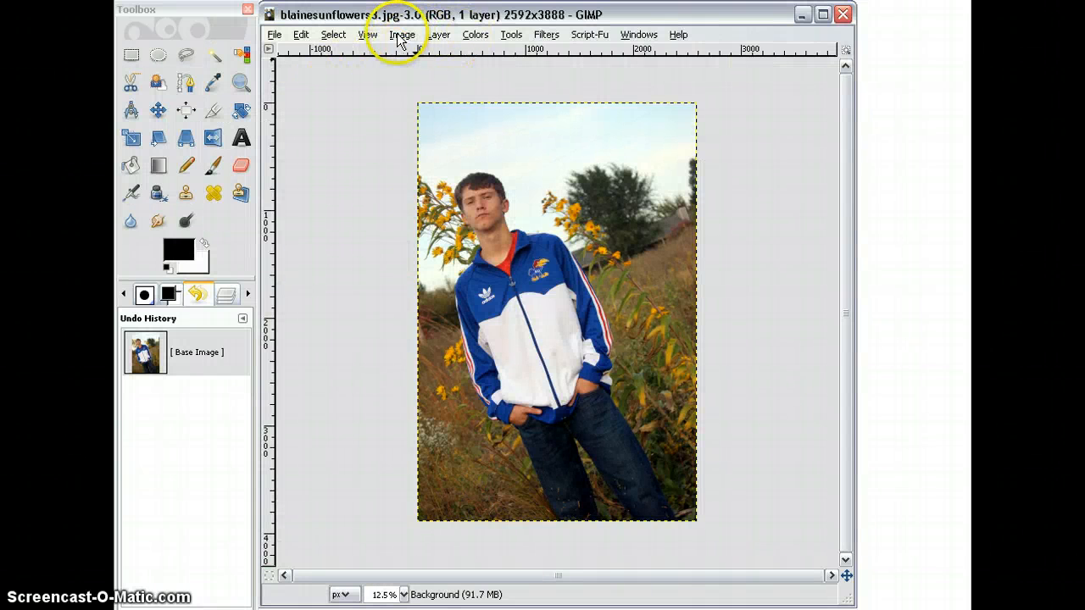
# Step: Apply Brightness-Contrast to blainesunflowers3.jpg with brightness 57 and contrast 53
pyautogui.click(476, 34)
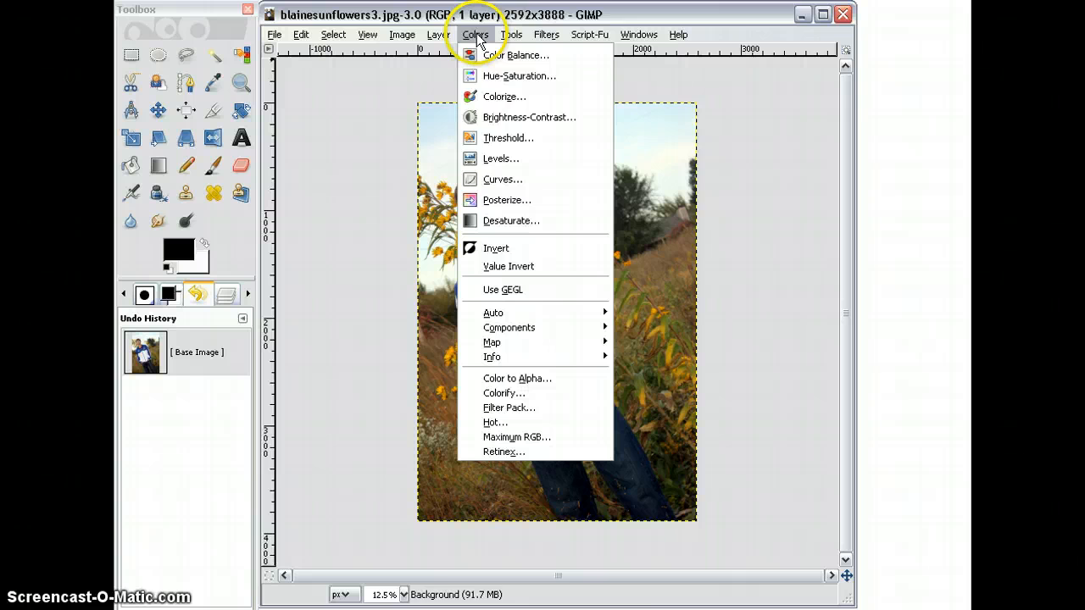
pyautogui.click(492, 116)
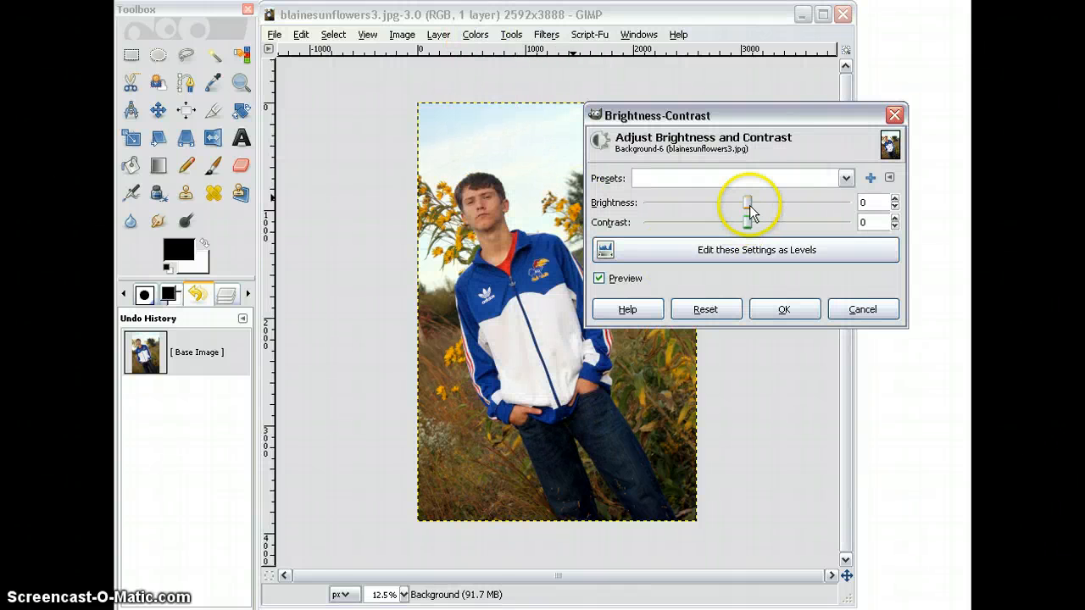
pyautogui.moveTo(749, 207); pyautogui.dragTo(796, 206)
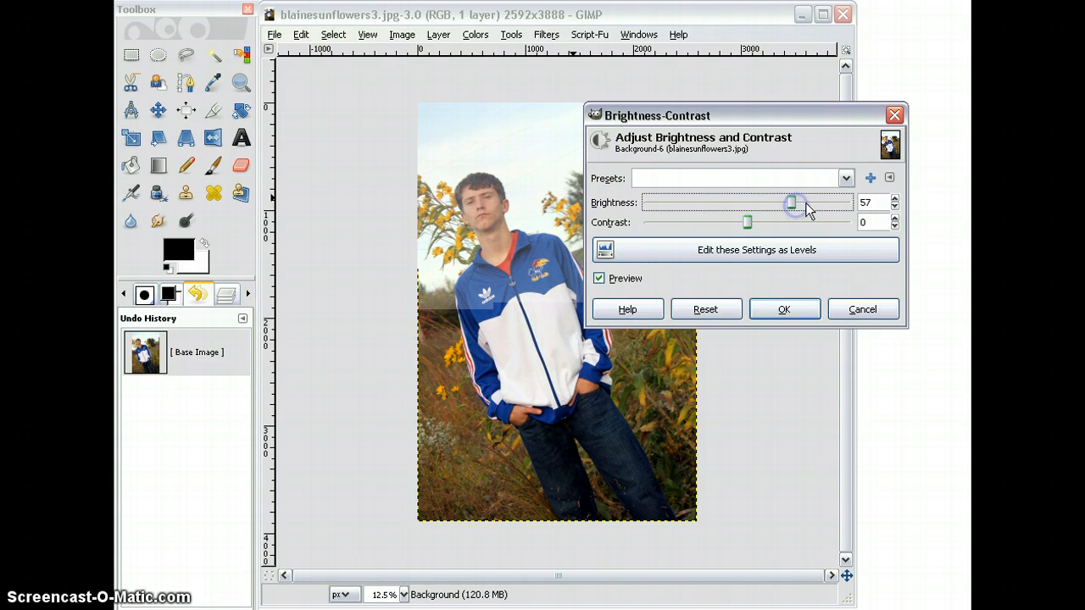
pyautogui.click(878, 226)
pyautogui.press('BackSpace')
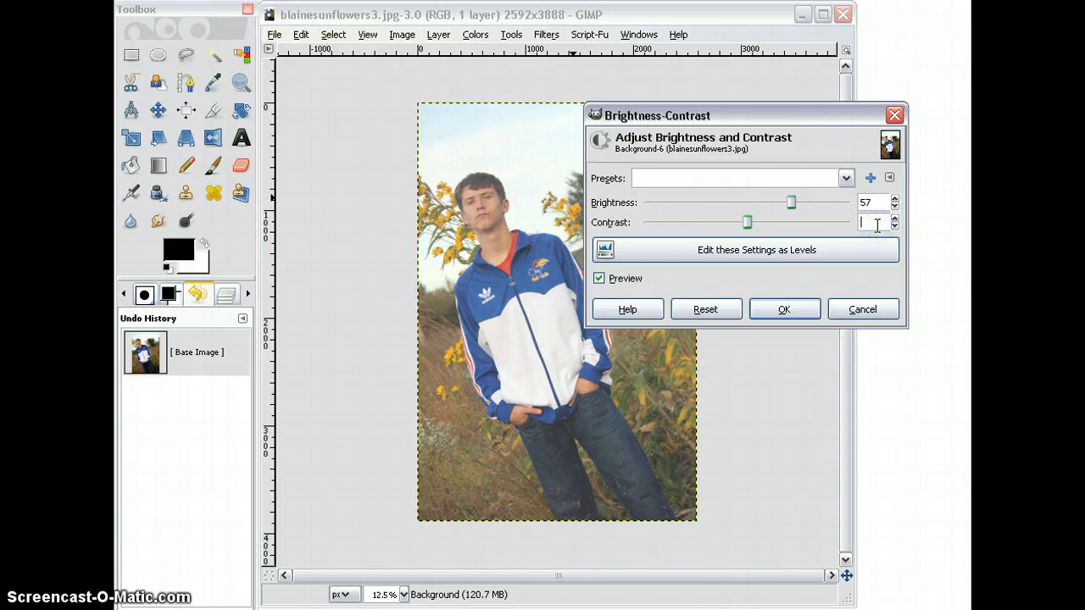
pyautogui.write('53')
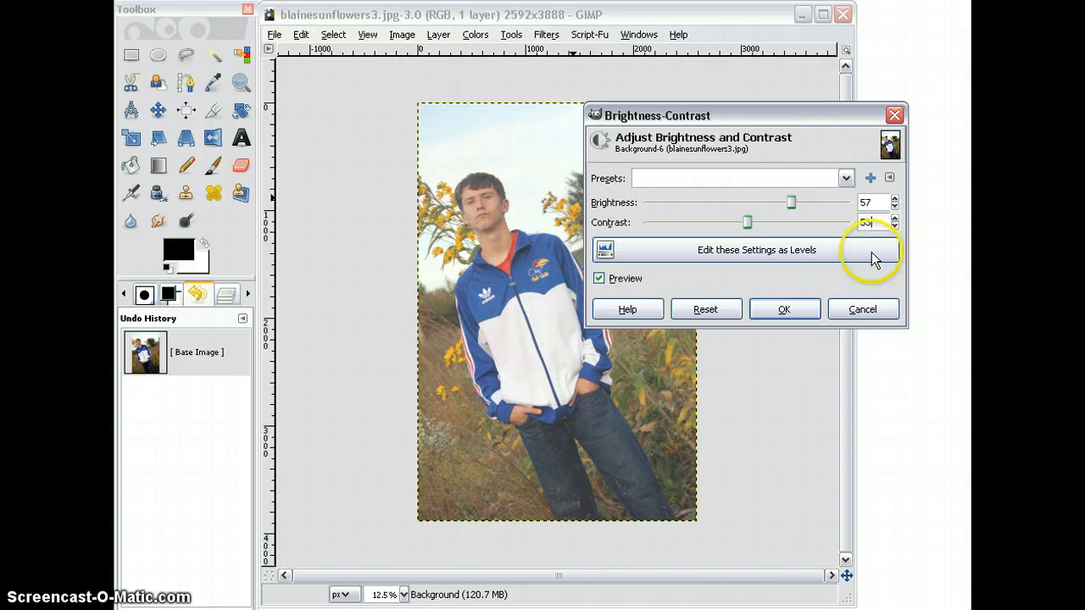
pyautogui.click(785, 309)
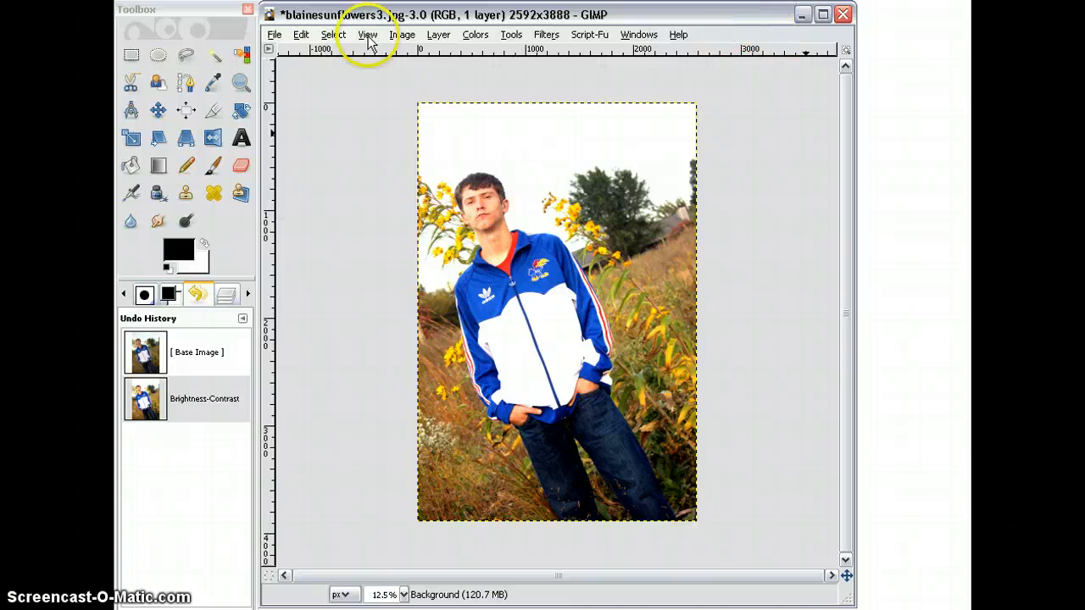
# Step: Start saving the edited portrait photo as a new file and name it 800-3.jpg
pyautogui.click(274, 34)
pyautogui.click(315, 186)
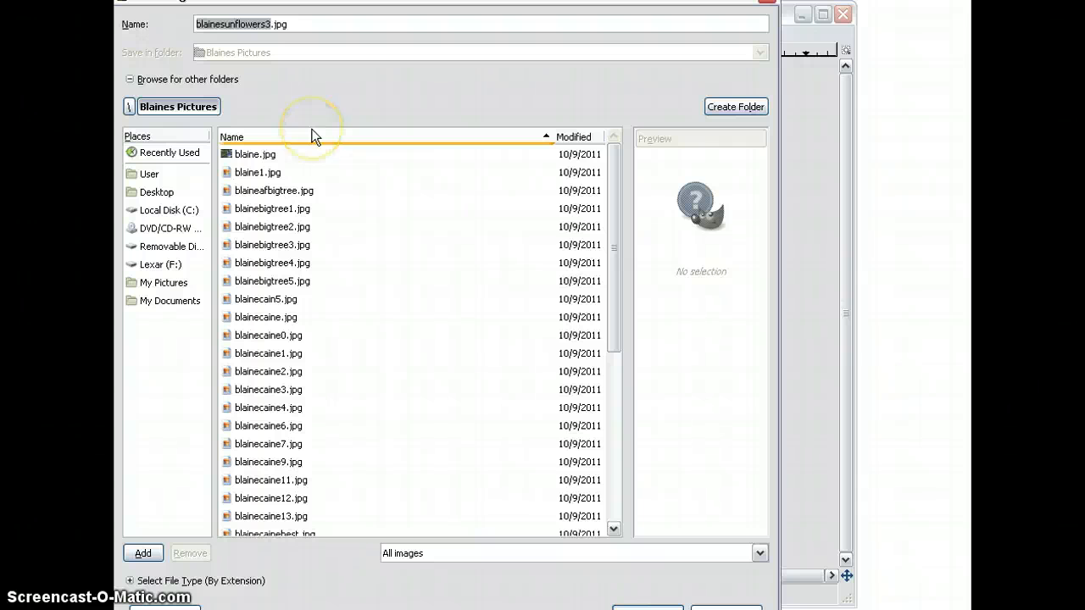
pyautogui.press('BackSpace')
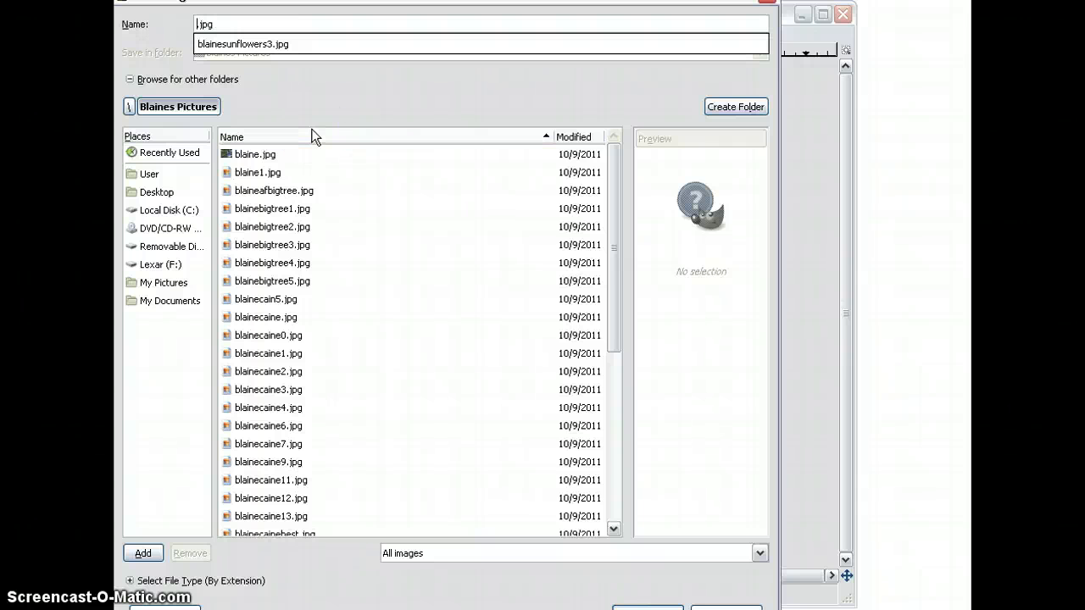
pyautogui.write('800-3')
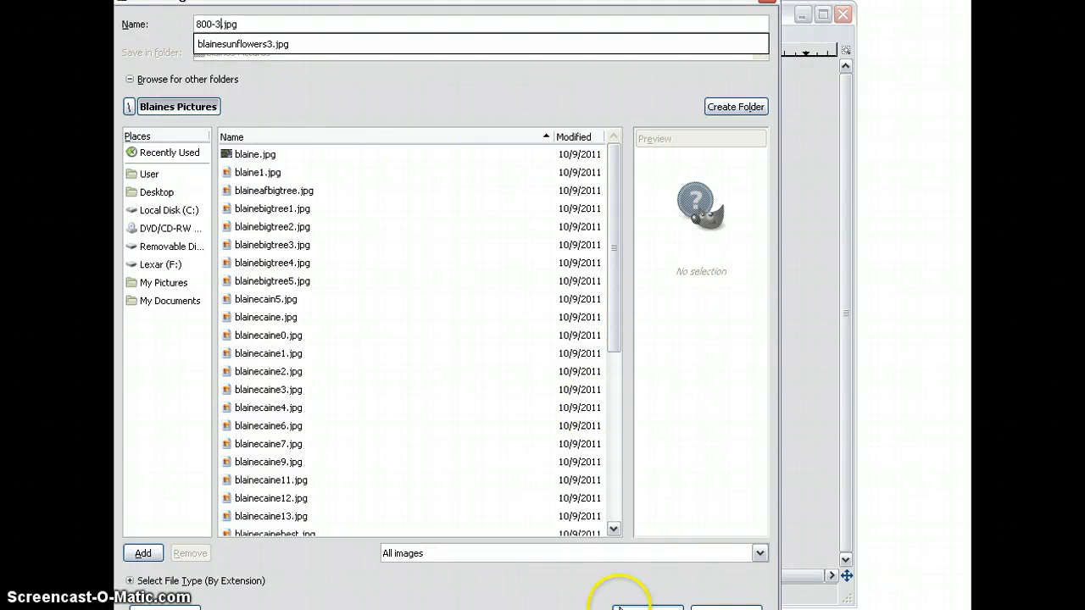
# Step: Save 800-3.jpg in the Blaines Pictures folder as a JPEG at quality 98
pyautogui.click(647, 609)
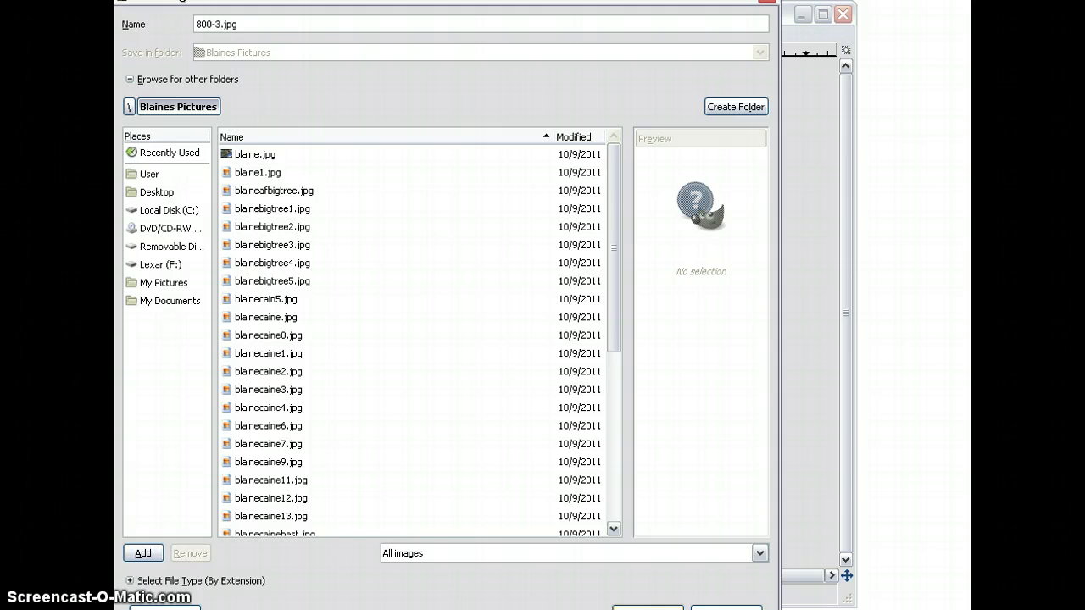
pyautogui.click(648, 608)
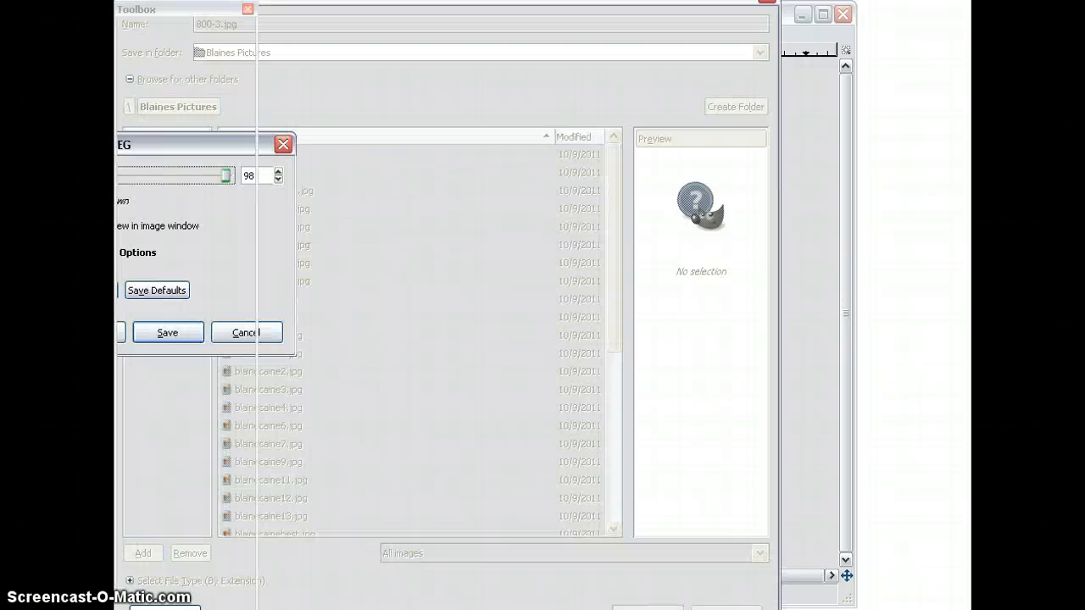
pyautogui.click(168, 331)
pyautogui.moveTo(80, 146); pyautogui.dragTo(303, 108)
pyautogui.click(399, 297)
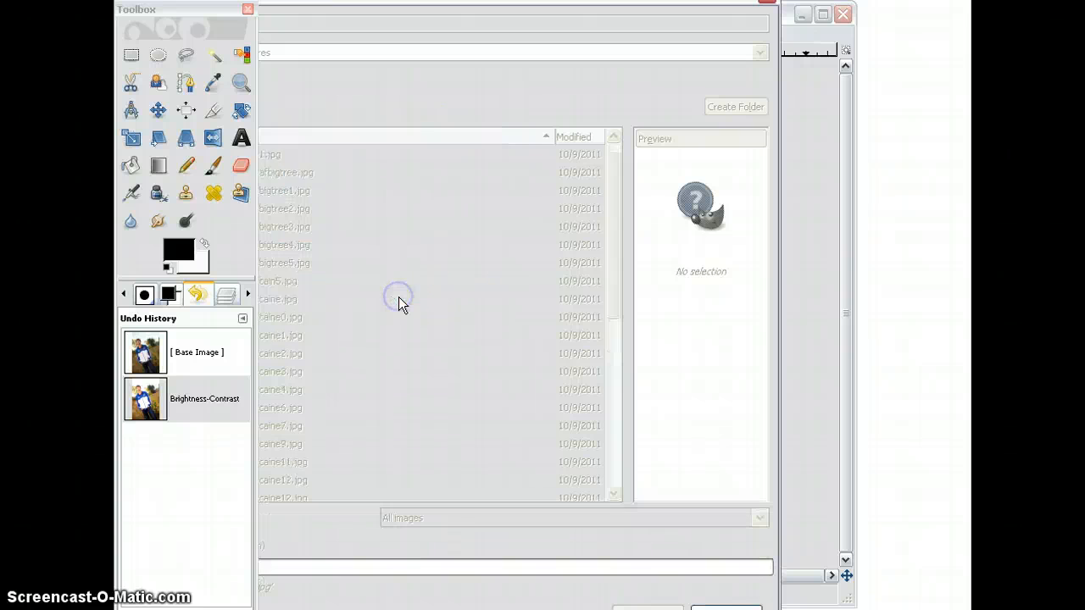